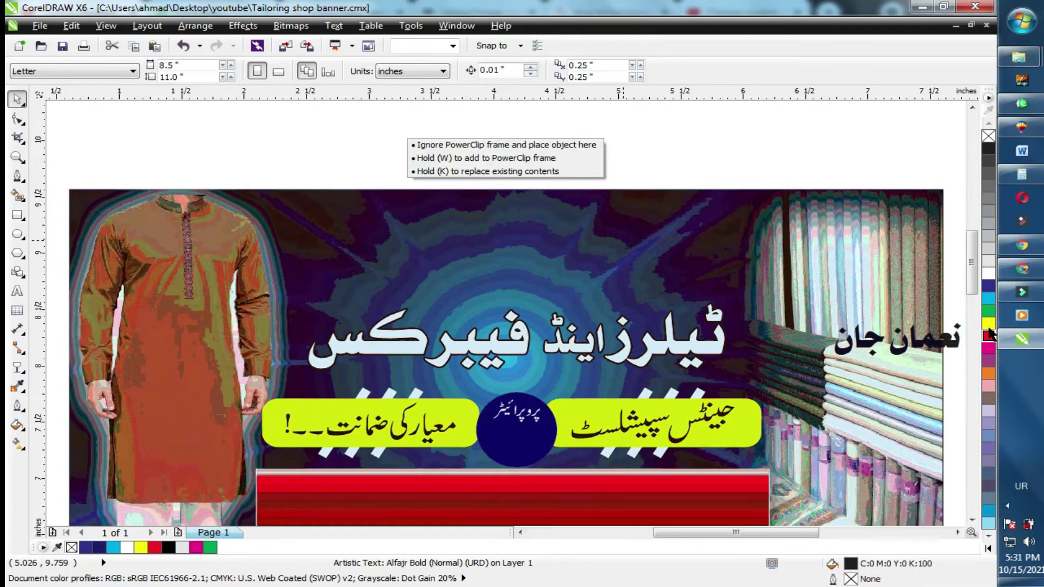
Colour the name text yellow, enlarge it to about 66 pt, and place it above the shop title.
left_click(988, 324)
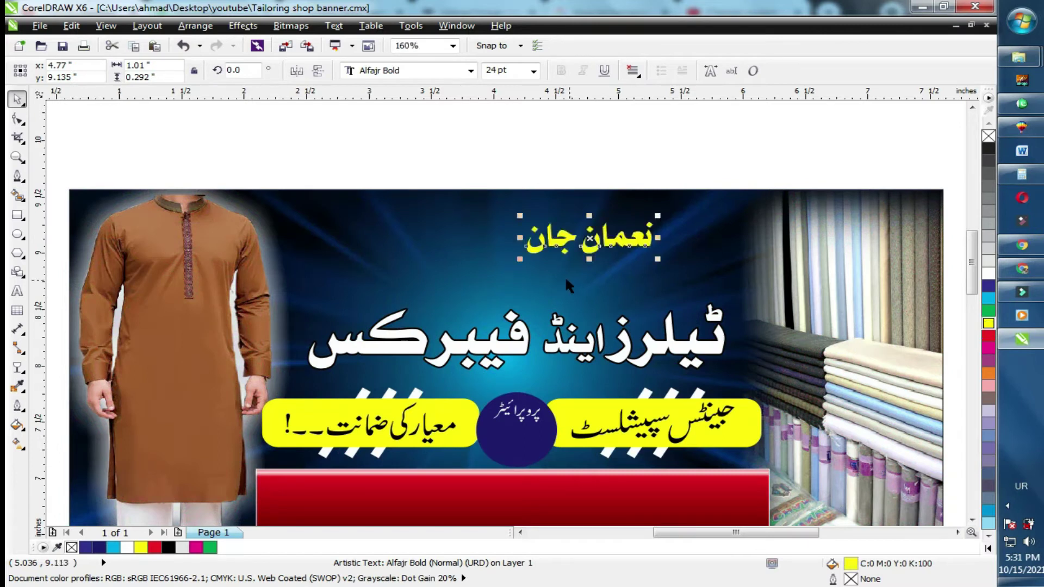
left_click_drag(466, 274, 318, 318)
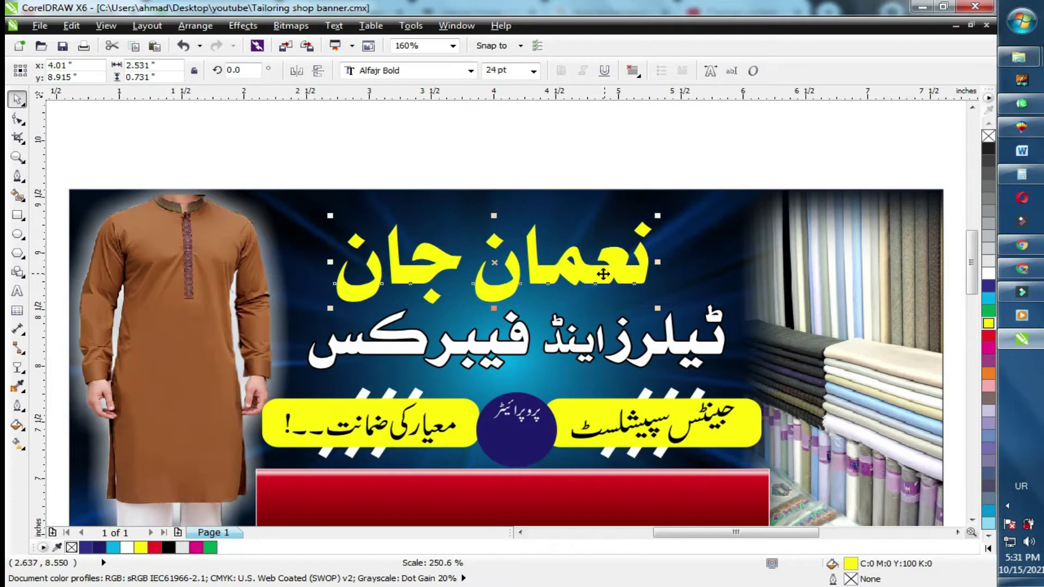
left_click_drag(602, 276, 613, 268)
left_click_drag(667, 300, 687, 207)
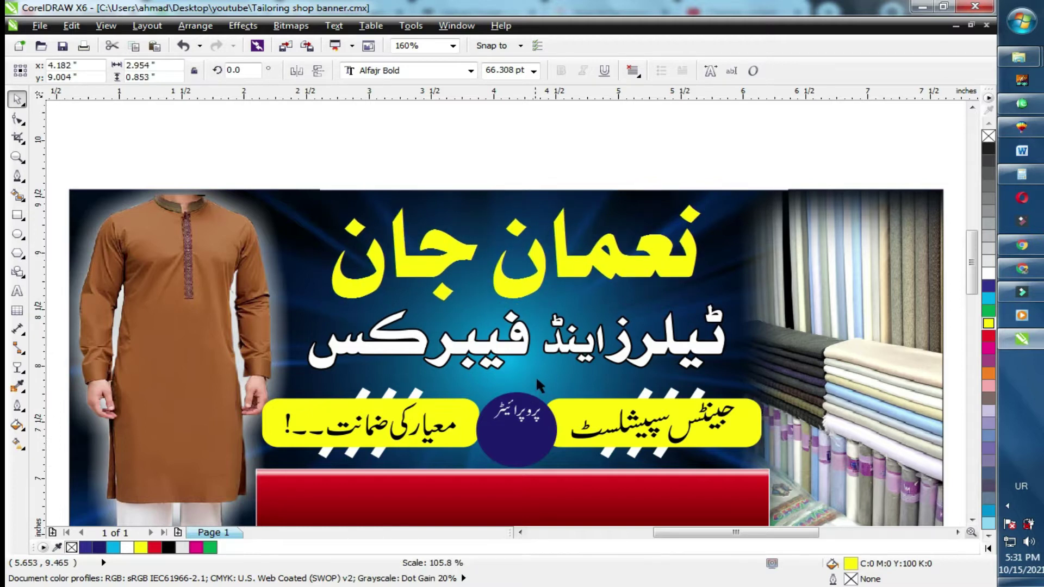
Clear the selection and reselect the yellow name headline.
left_click(536, 376)
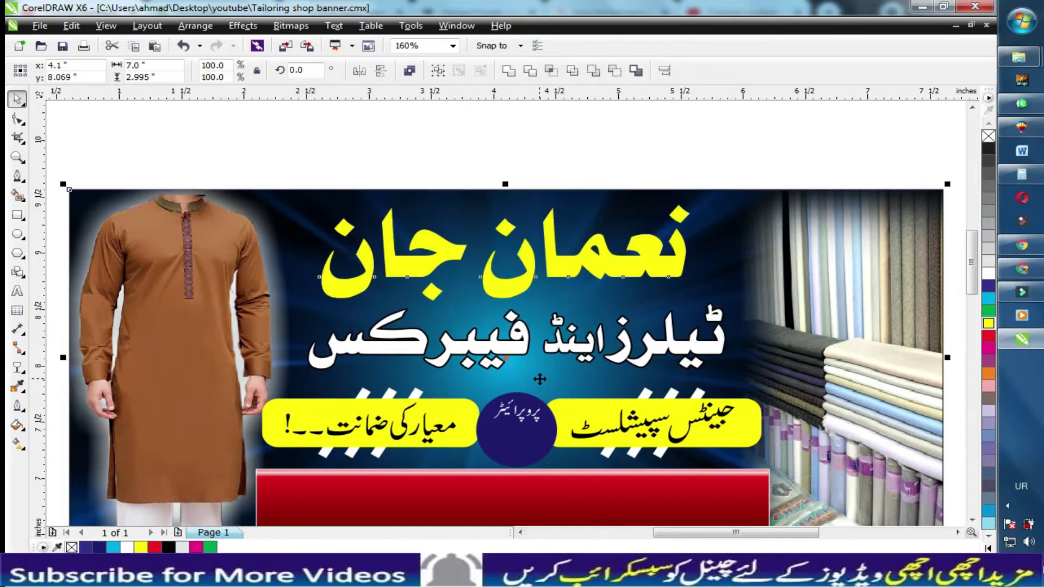
left_click(679, 157)
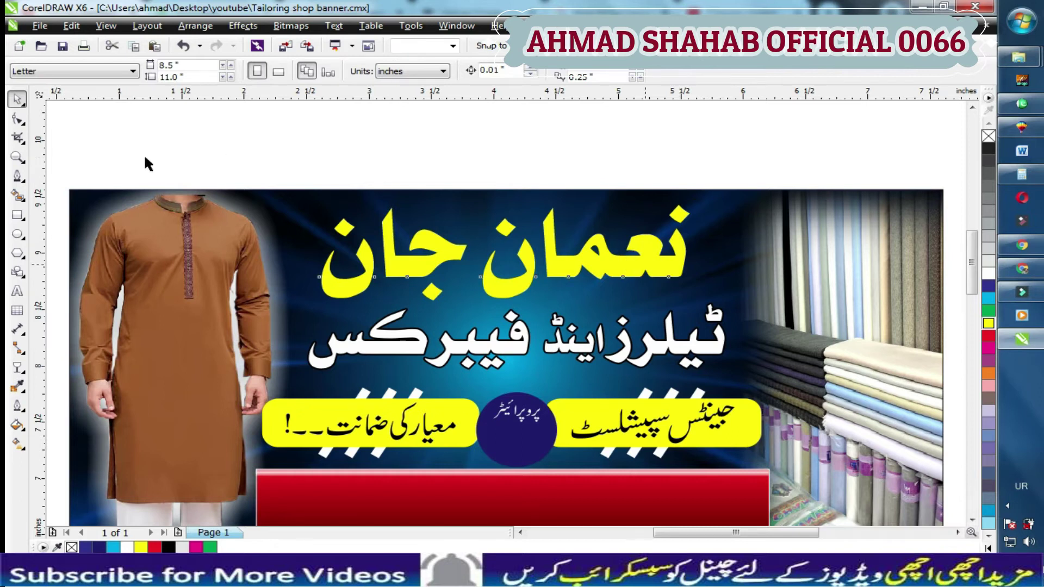
left_click(542, 259)
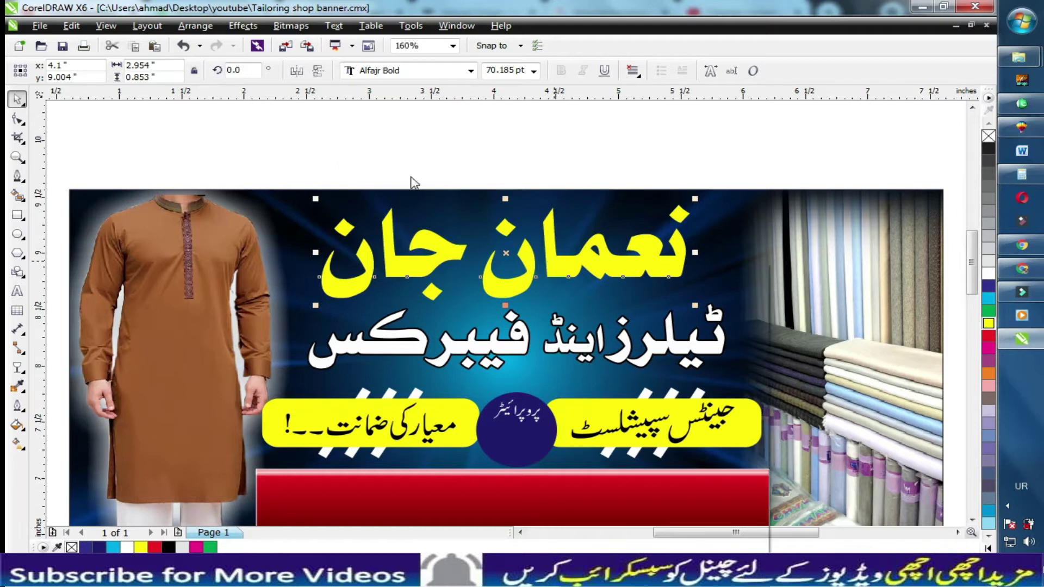
Convert the headline text to curves and stretch it to about 106.4% width.
right_click(554, 261)
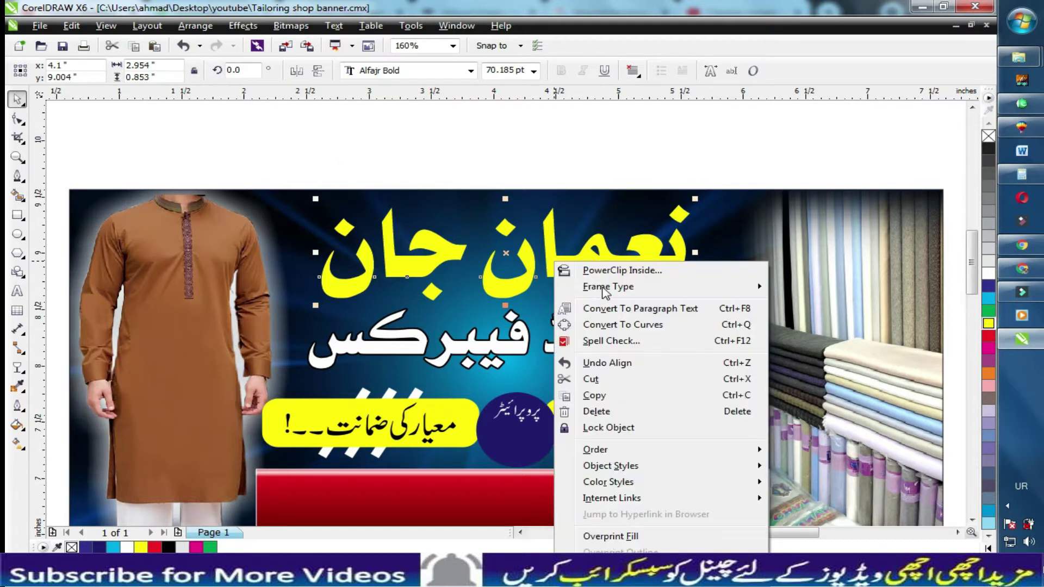
left_click(598, 324)
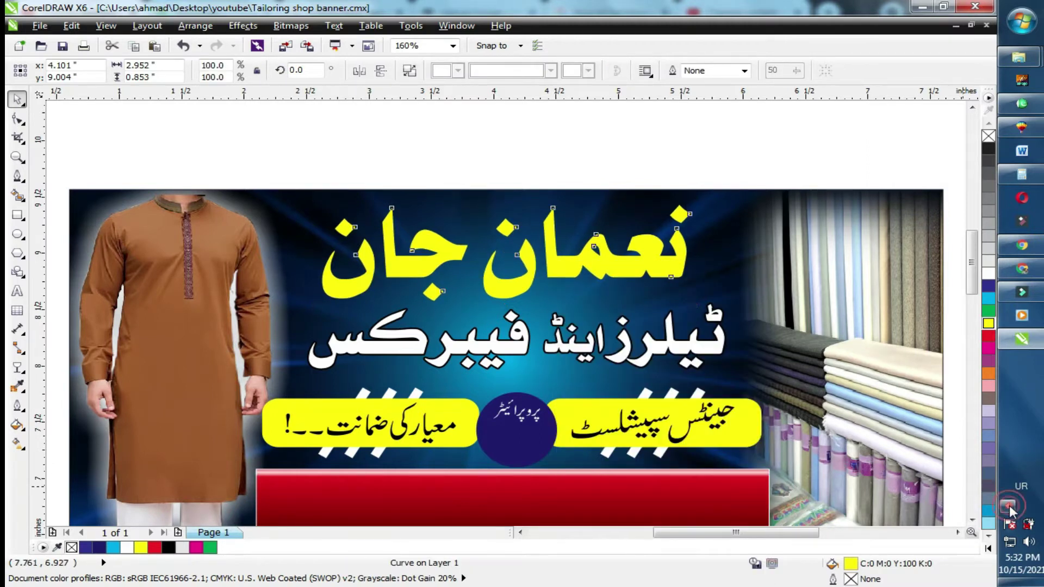
left_click(576, 244)
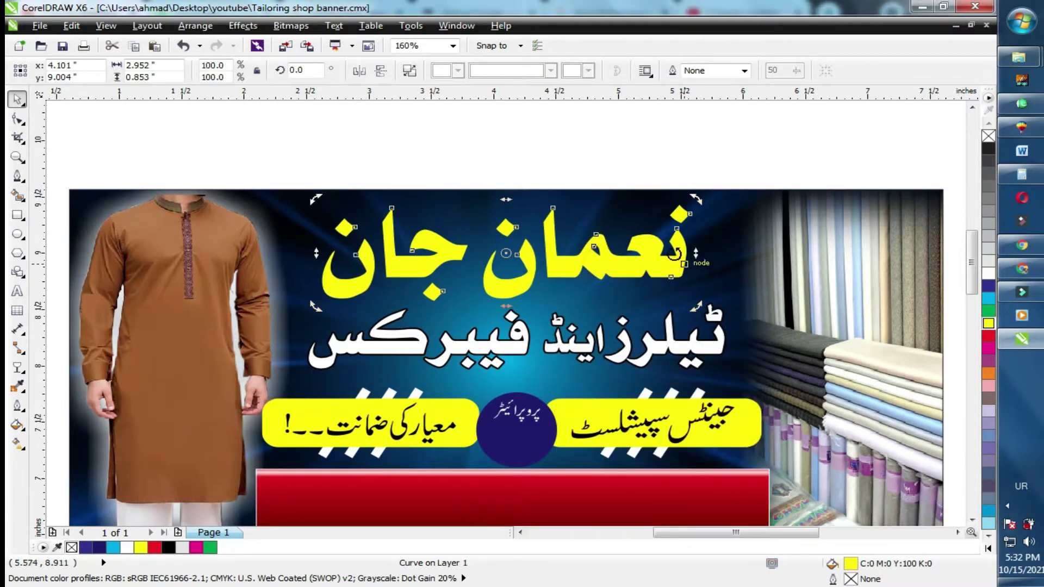
left_click_drag(695, 252, 705, 252)
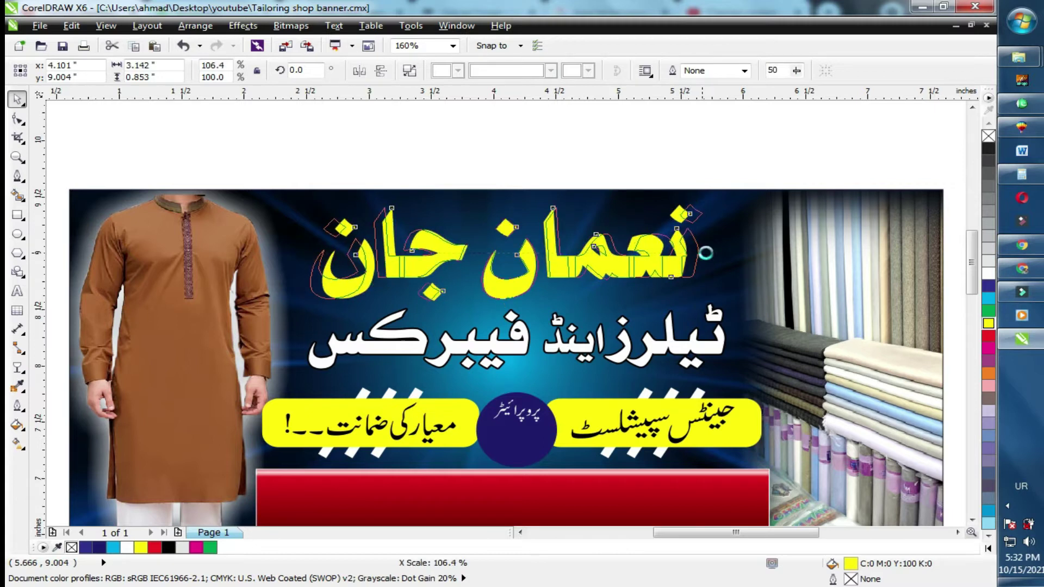
Fill the headline red and give it a 2.0 pt outline.
left_click(988, 335)
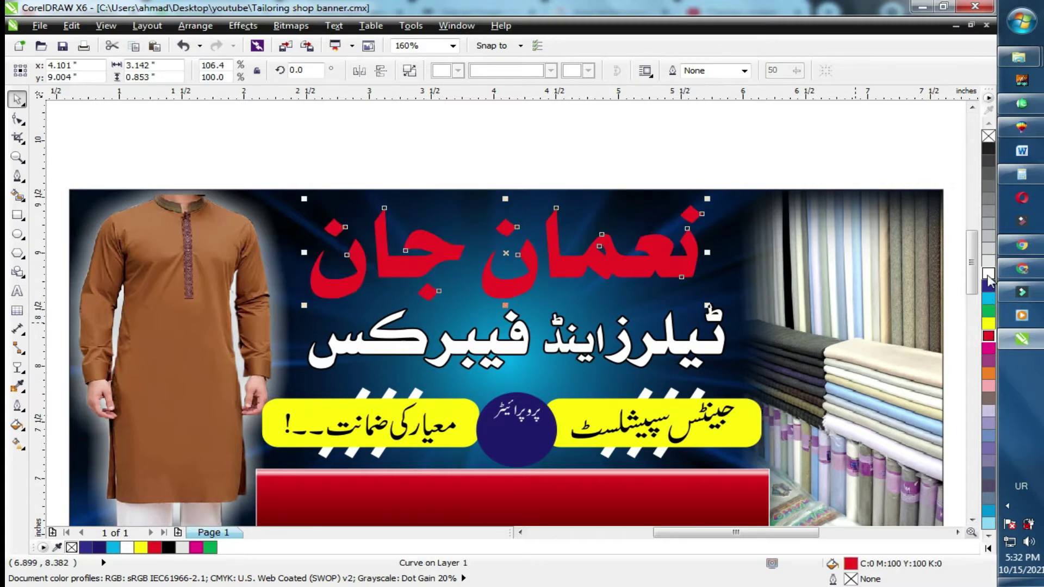
left_click(745, 70)
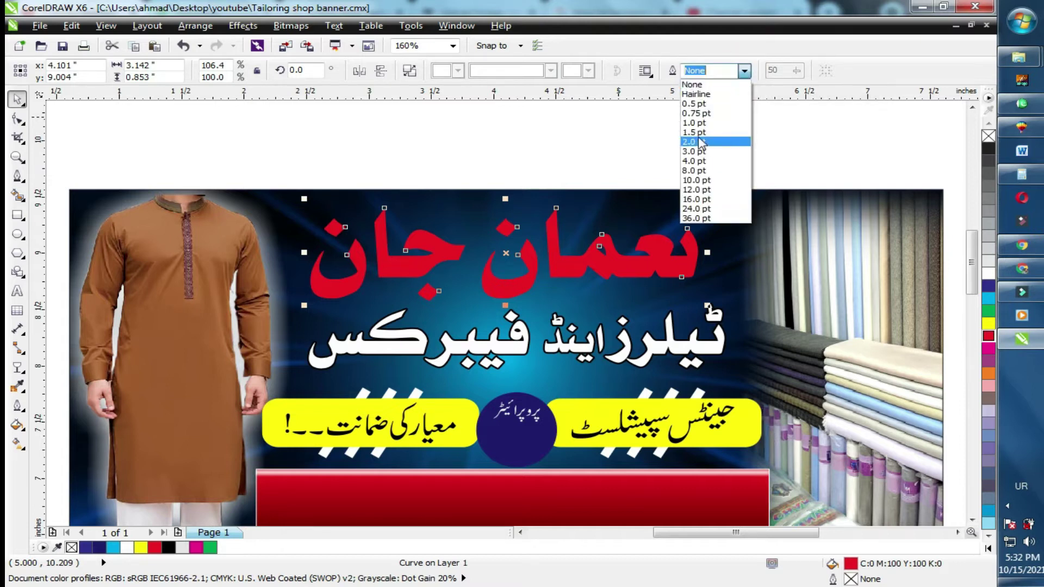
left_click(697, 142)
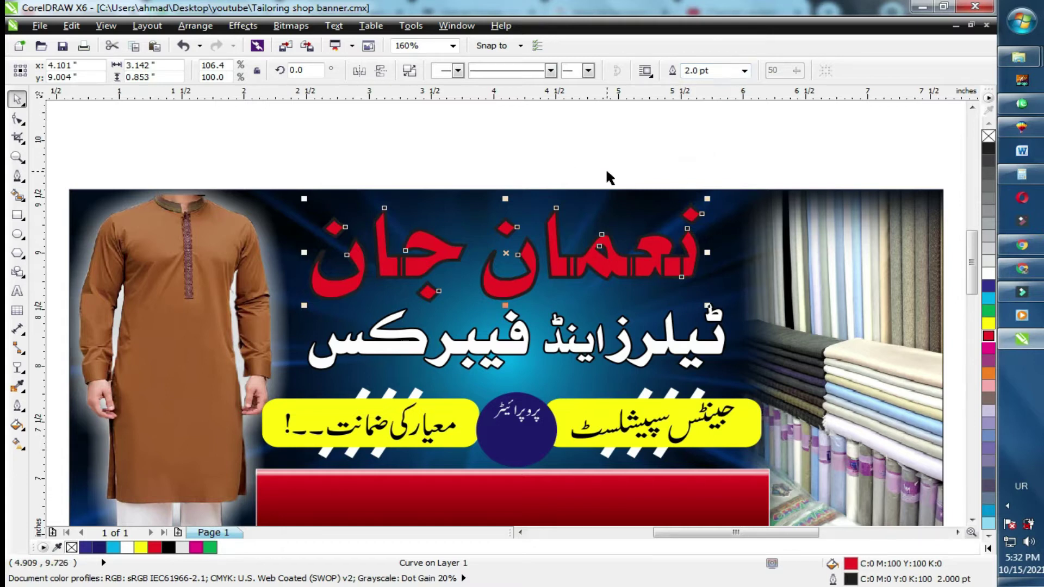
Set the headline outline to rounded corners, round caps, and Behind fill.
key("F12")
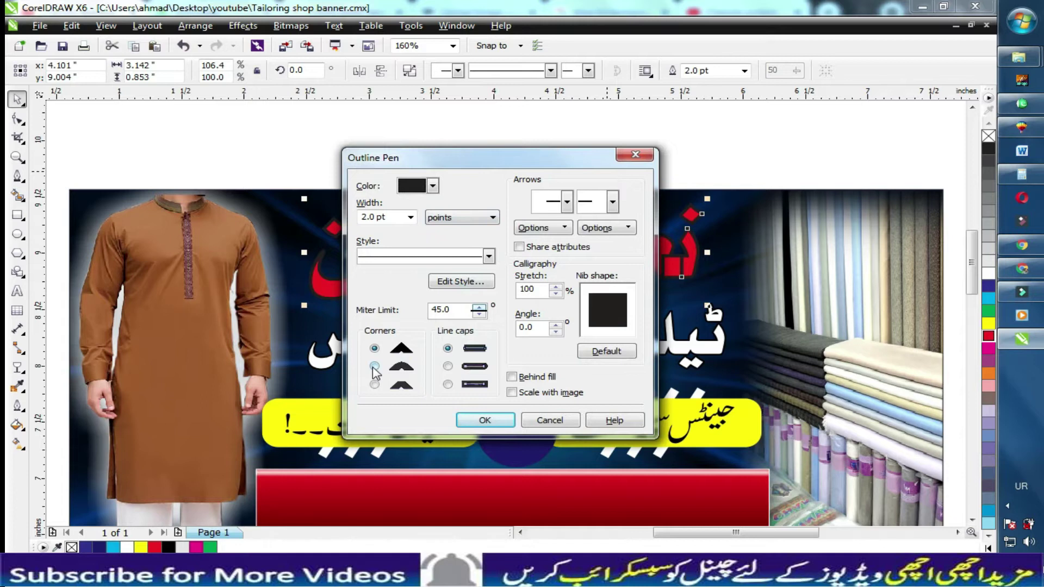
left_click(373, 365)
left_click(447, 366)
left_click(512, 376)
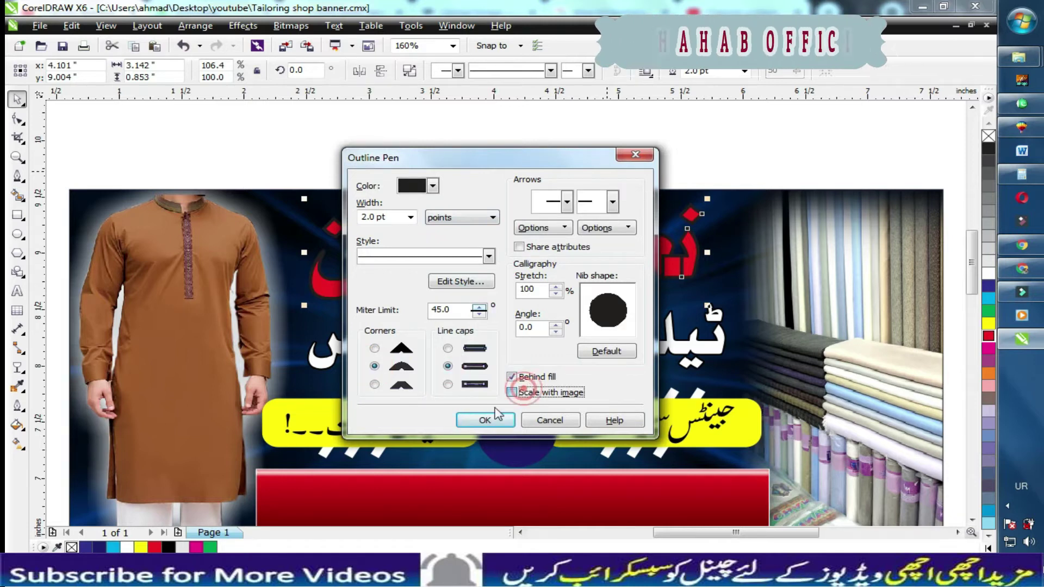
left_click(483, 420)
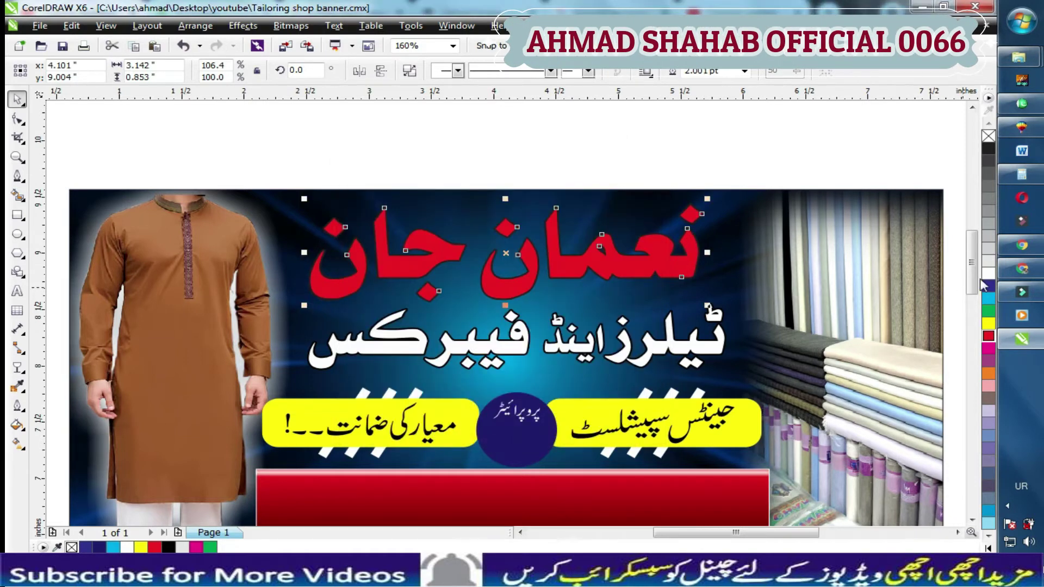
Make the headline outline white at 5 pt width.
right_click(987, 274)
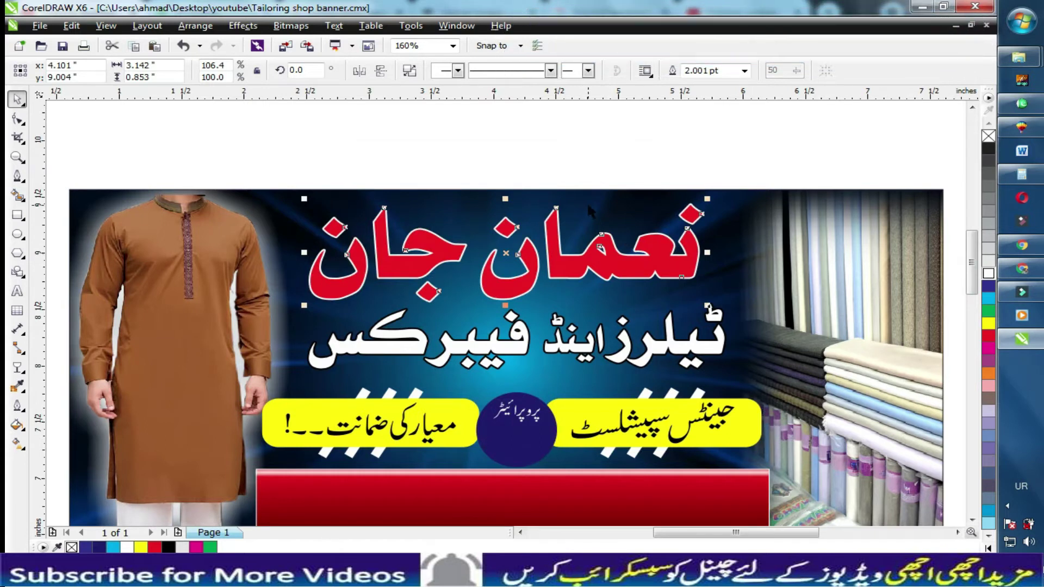
key("F12")
type("5")
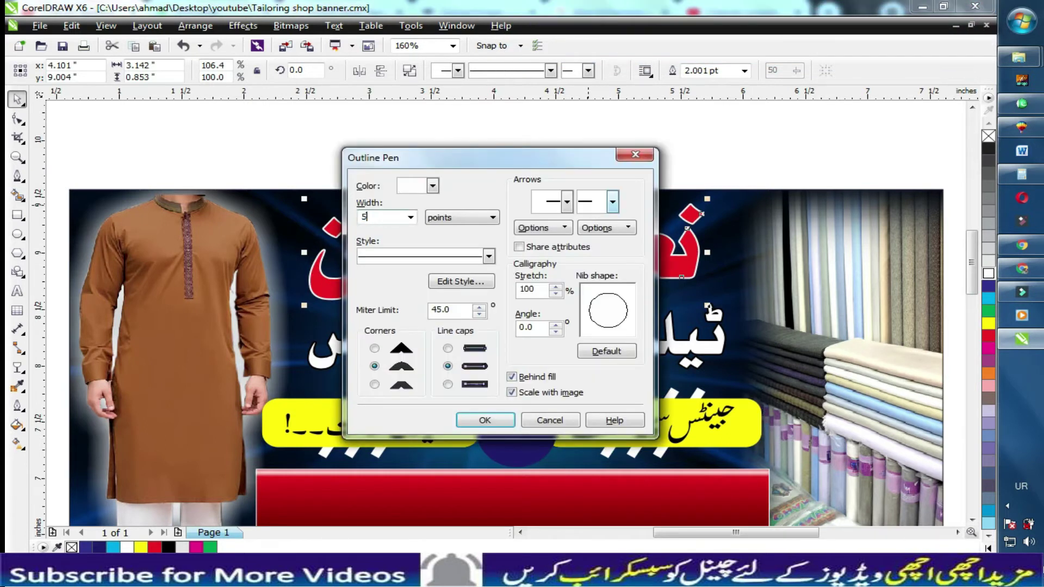
key("Return")
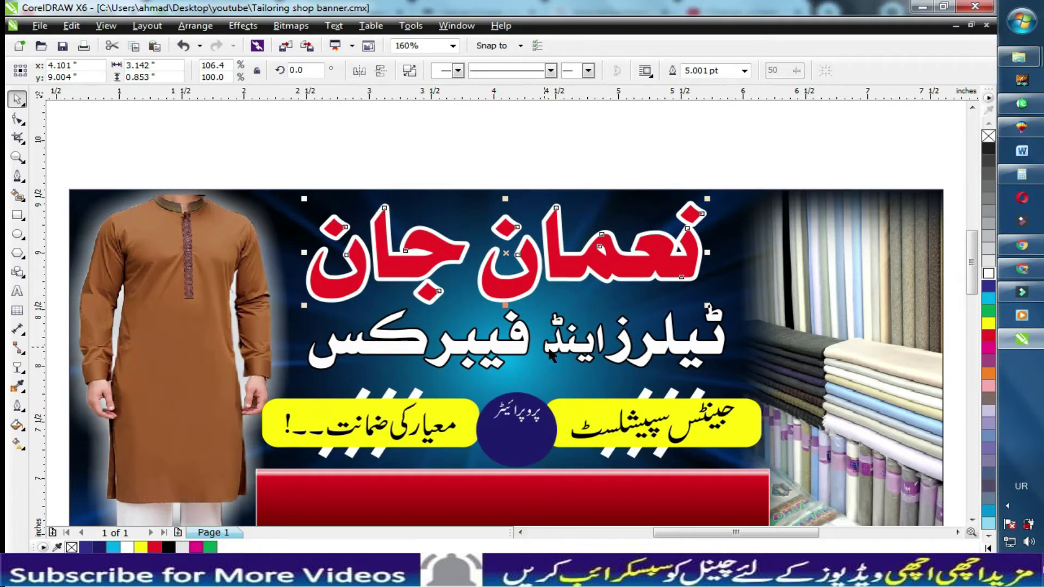
Select the white shop title, nudge it down, and add the red headline to the selection.
left_click(556, 354)
key("ctrl+z")
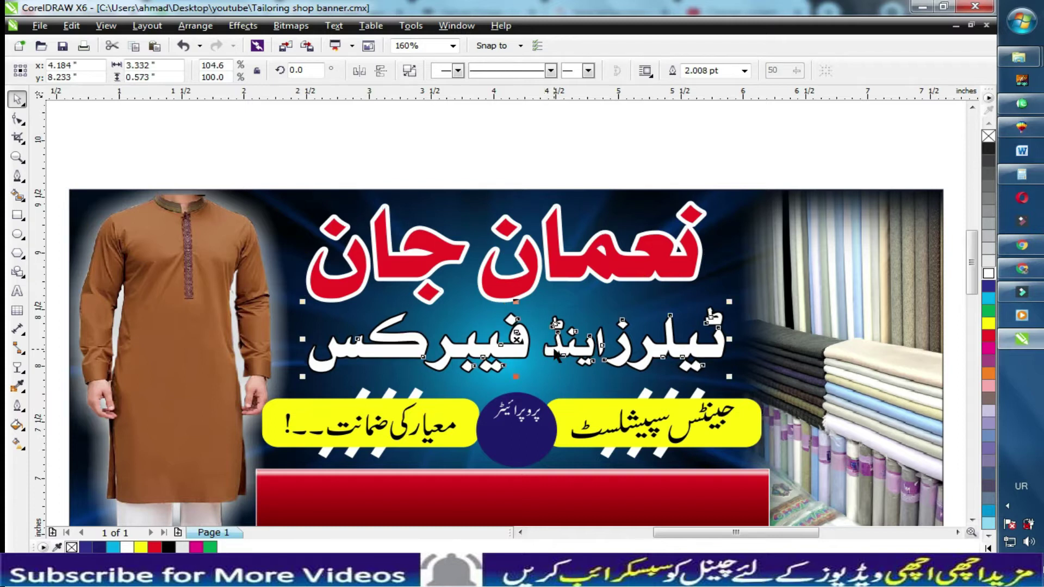
left_click(572, 268, "shift")
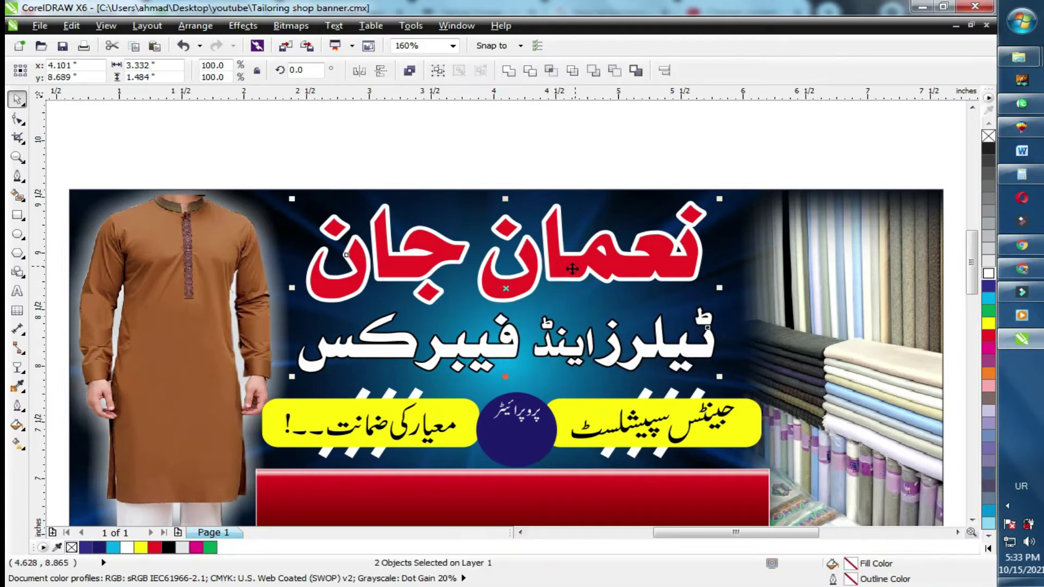
Check the background, shop title and red headline placement by selecting each, then clear the selection.
left_click(452, 198, "shift")
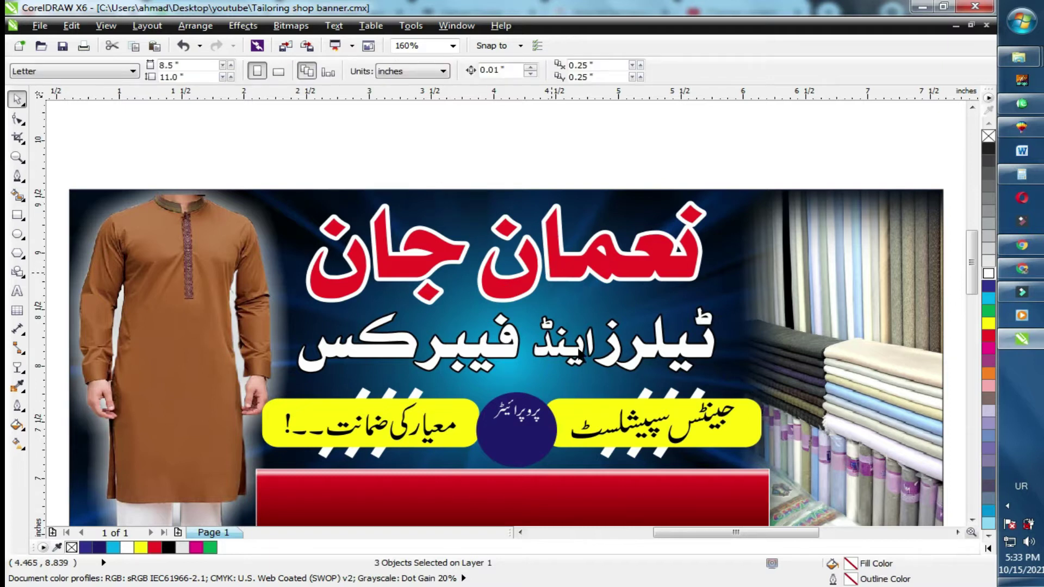
left_click(578, 348)
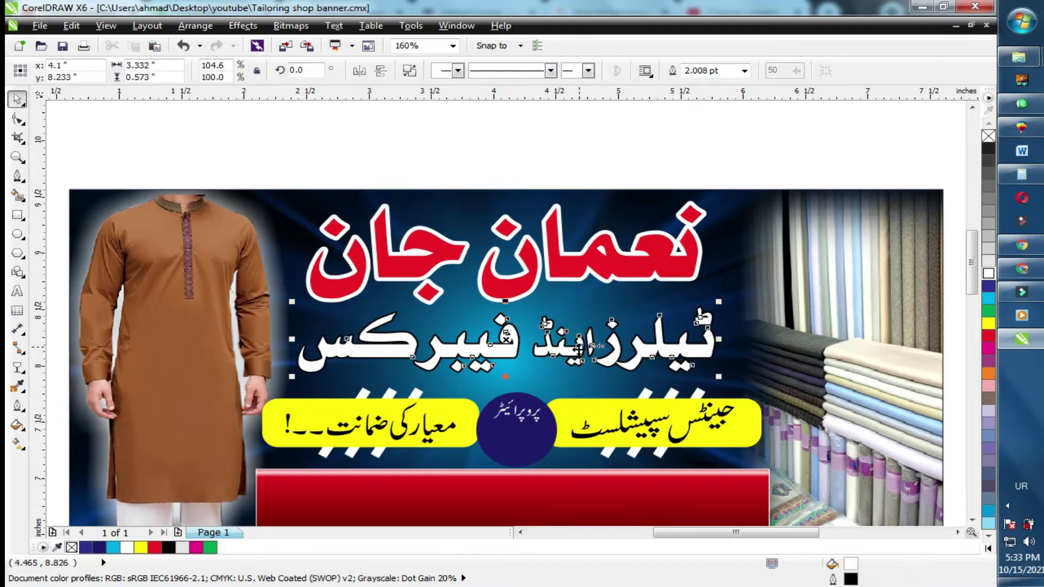
left_click(605, 150)
left_click(655, 258)
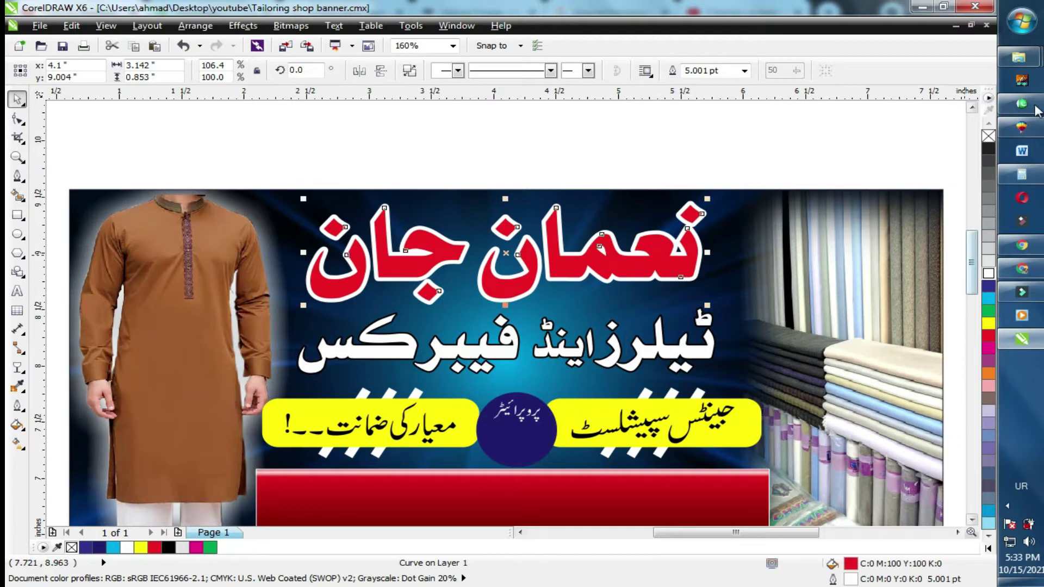
left_click(582, 141)
left_click(19, 292)
Type the Urdu label 'پتہ' above the banner and set it in Arabic Typesetting.
left_click(491, 137)
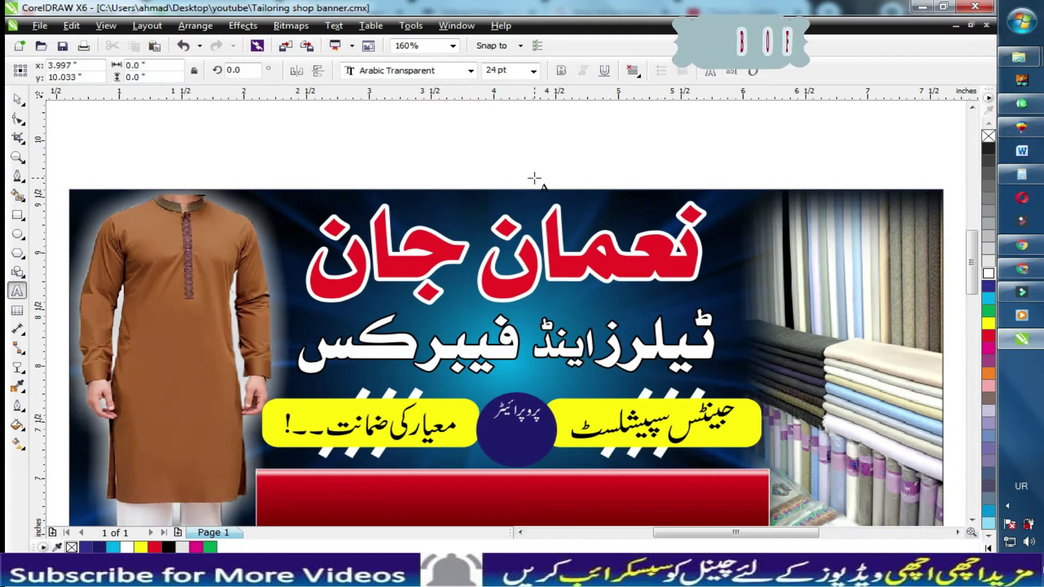
type("پتہ")
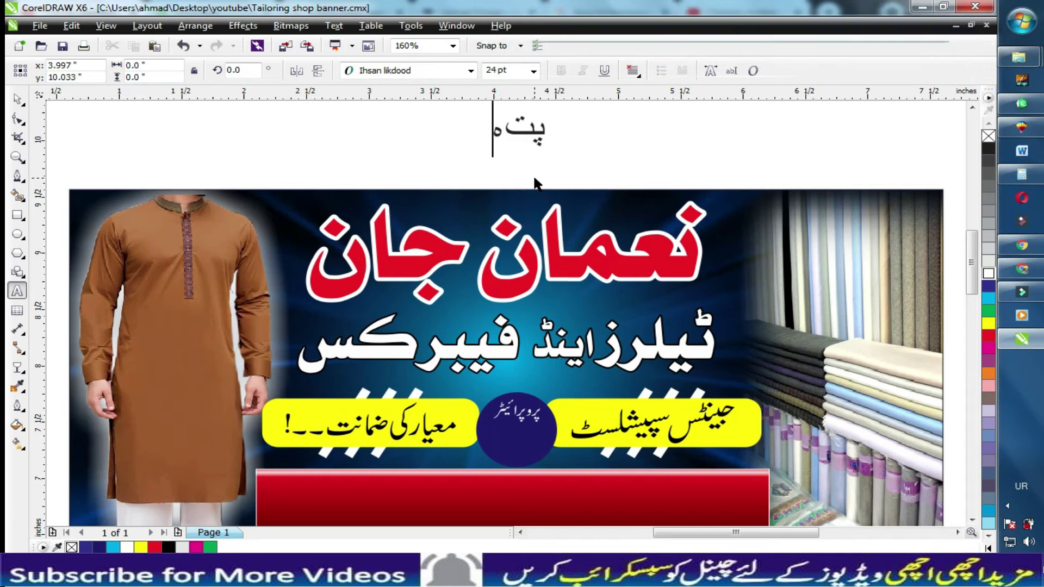
key("ctrl+space")
left_click(417, 71)
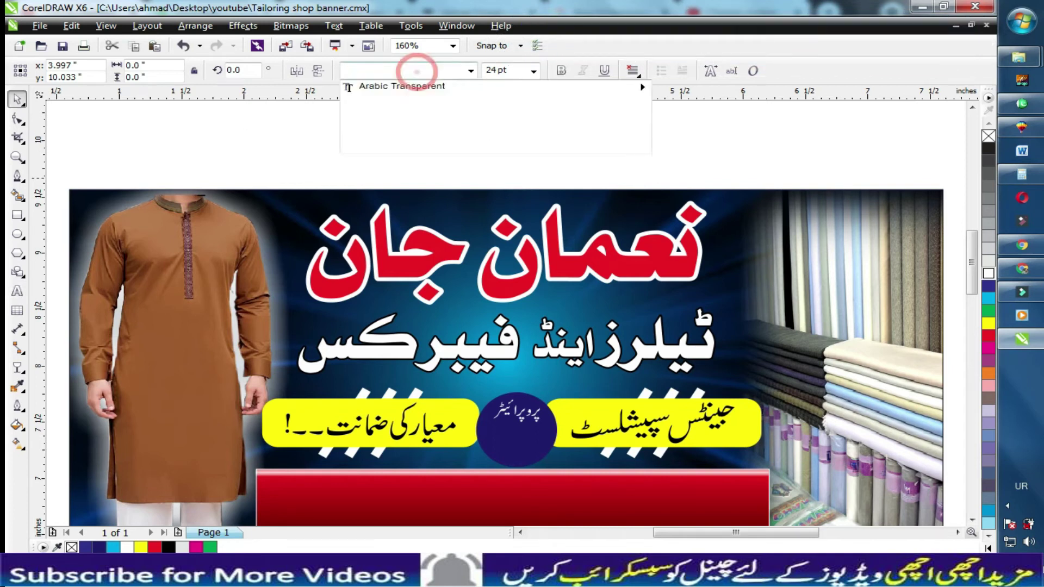
left_click(407, 118)
left_click(397, 175)
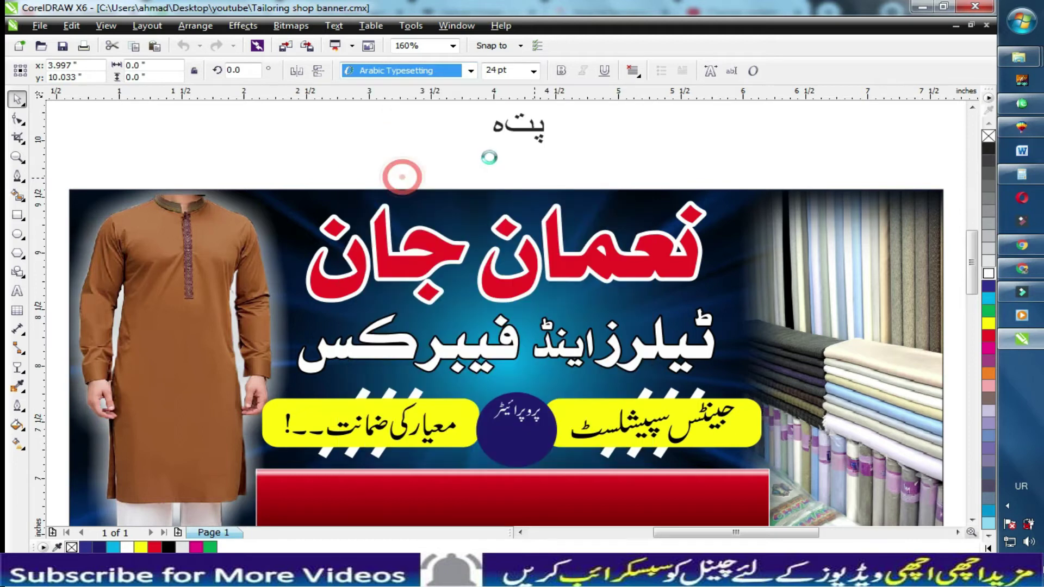
Complete the Urdu address line and move it onto the red bar at the bottom.
left_click(529, 134)
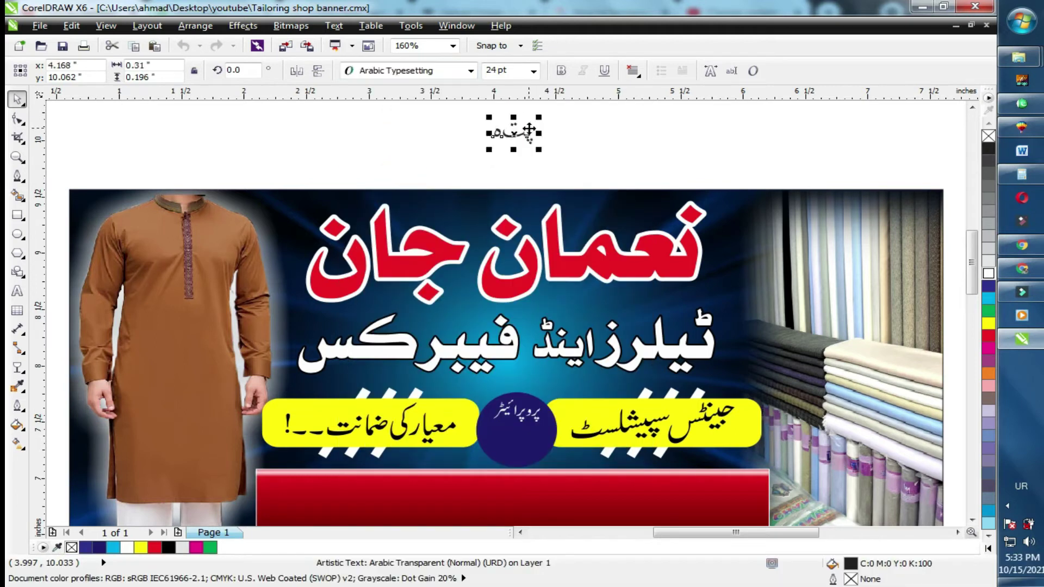
key("F8")
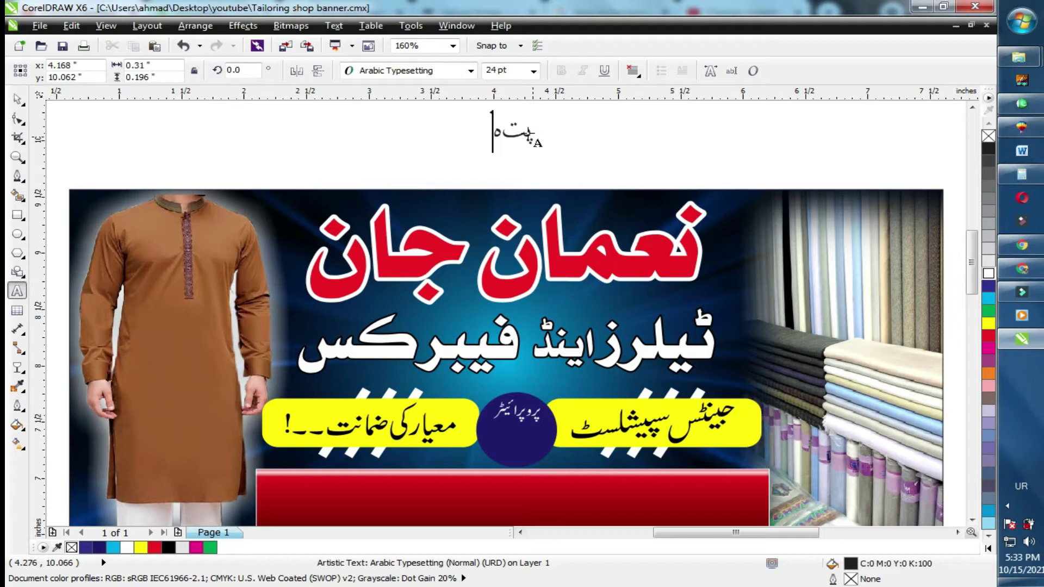
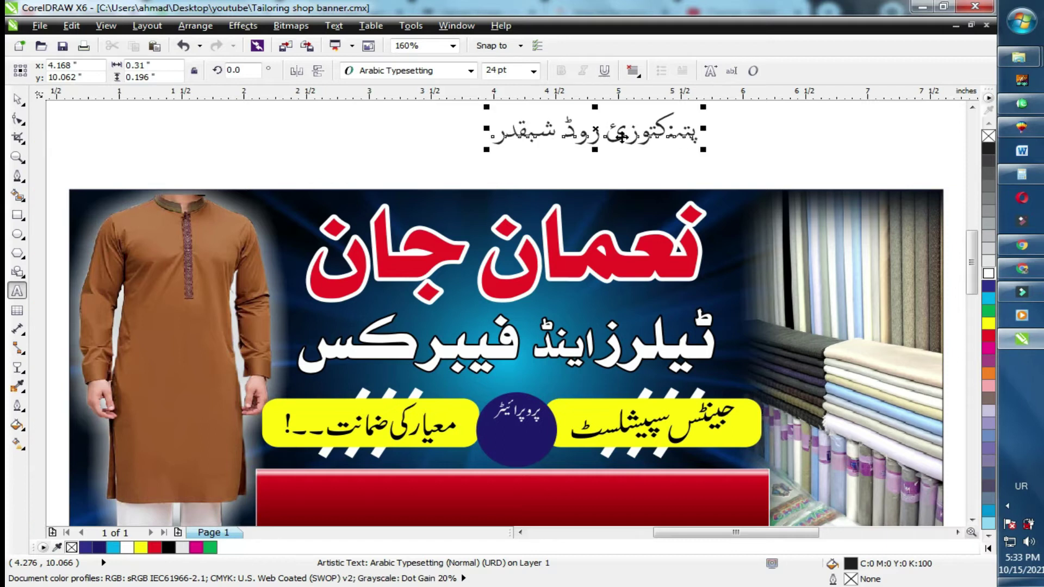
key("ctrl+space")
left_click_drag(598, 133, 647, 497)
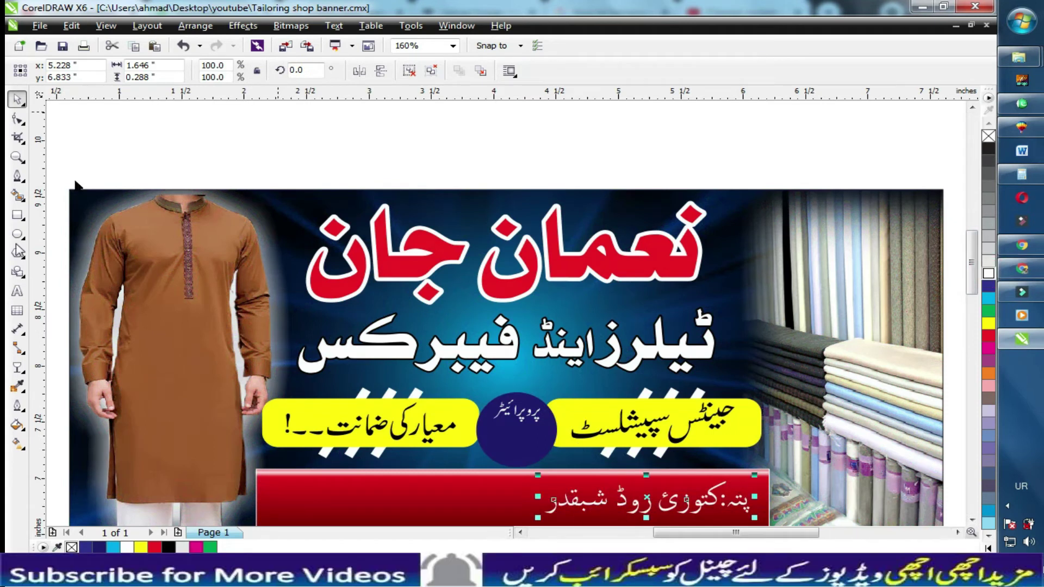
left_click(422, 145)
key("F8")
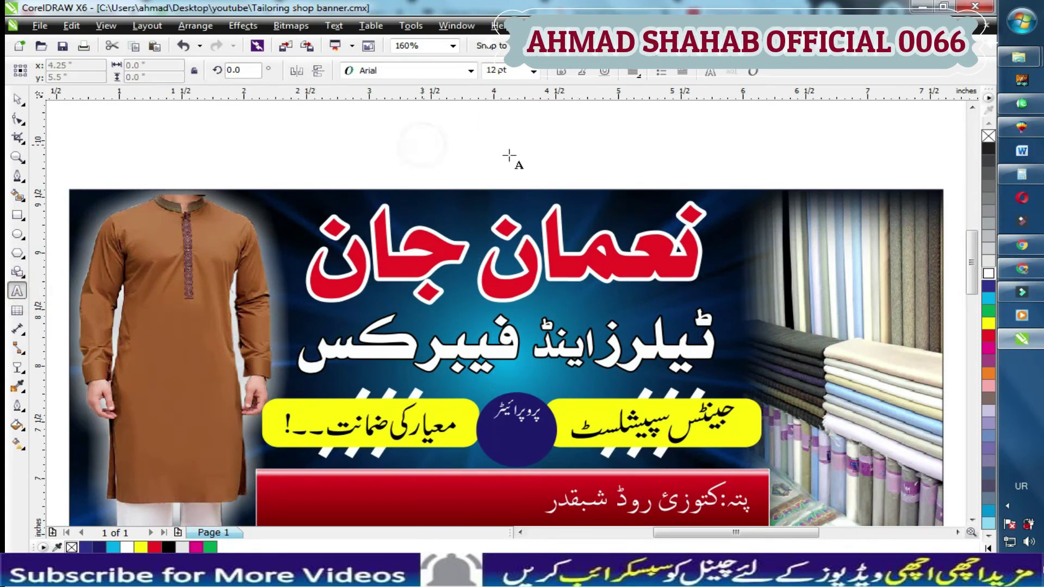
left_click(509, 156)
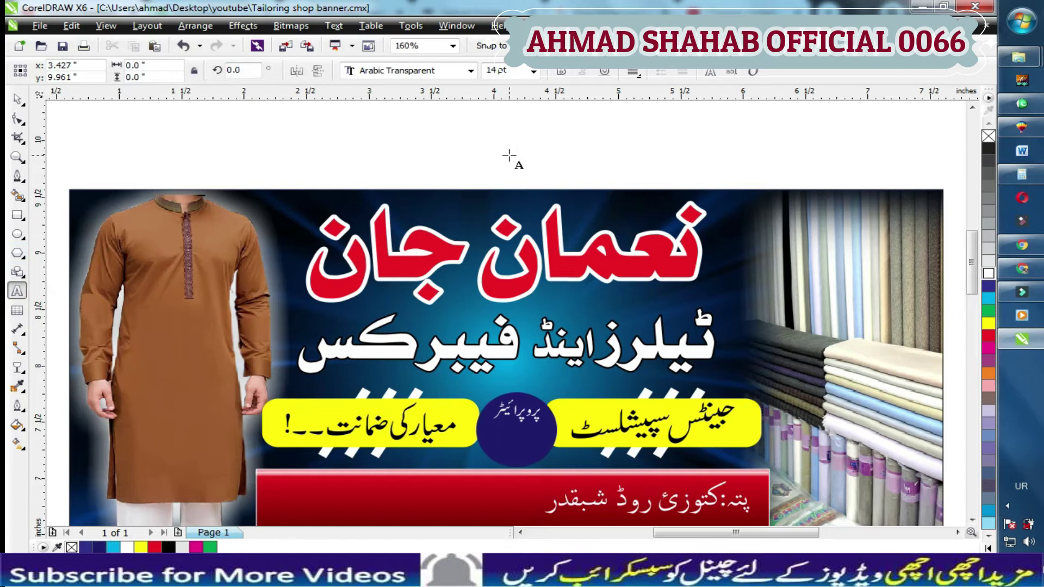
Switch input to English, type a bold 'Mob#' label with the mobile number, and move it onto the red bar.
left_click(1021, 486)
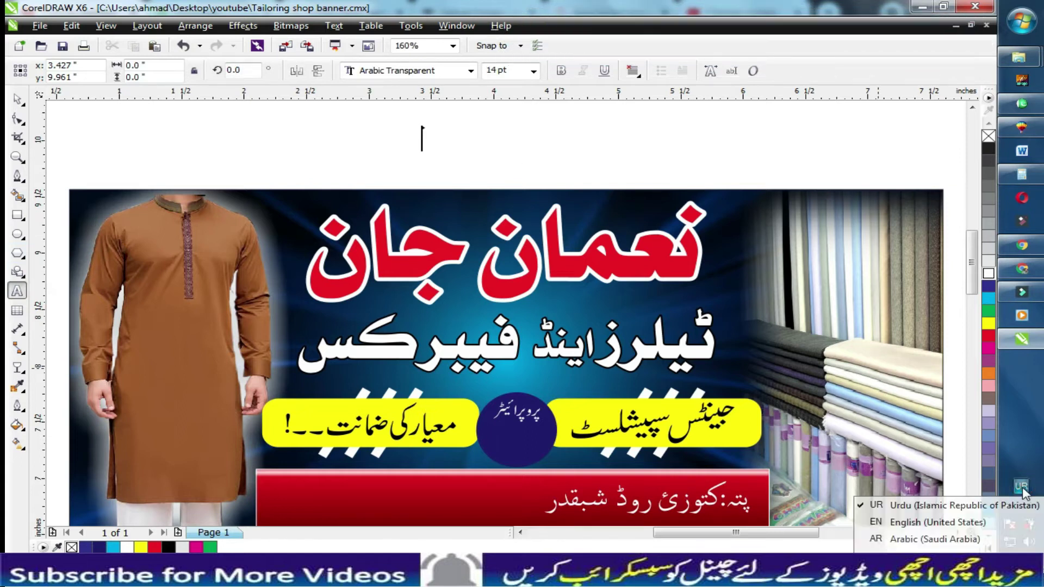
left_click(892, 522)
key("Escape")
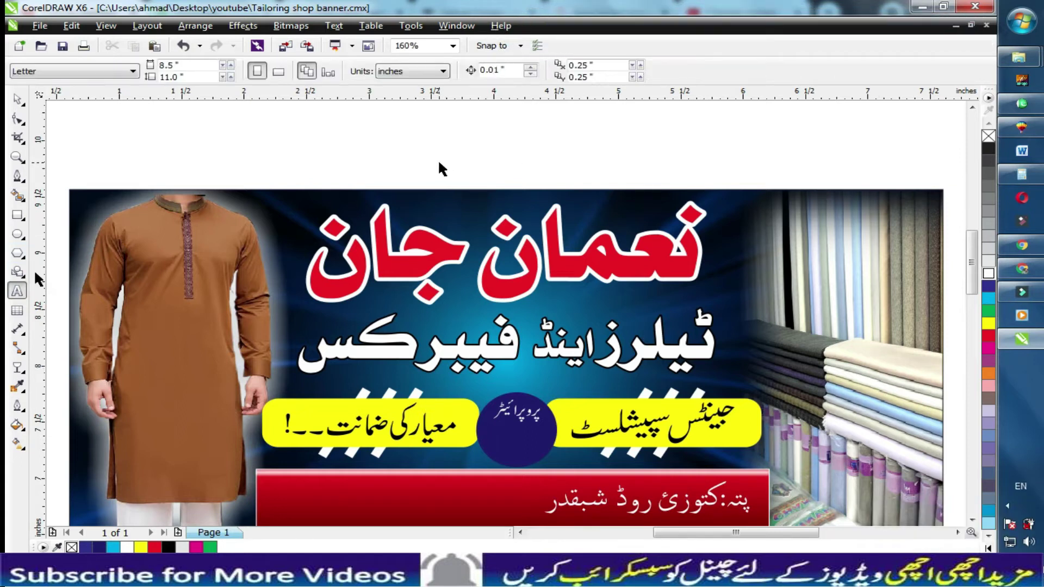
left_click(254, 158)
type("M")
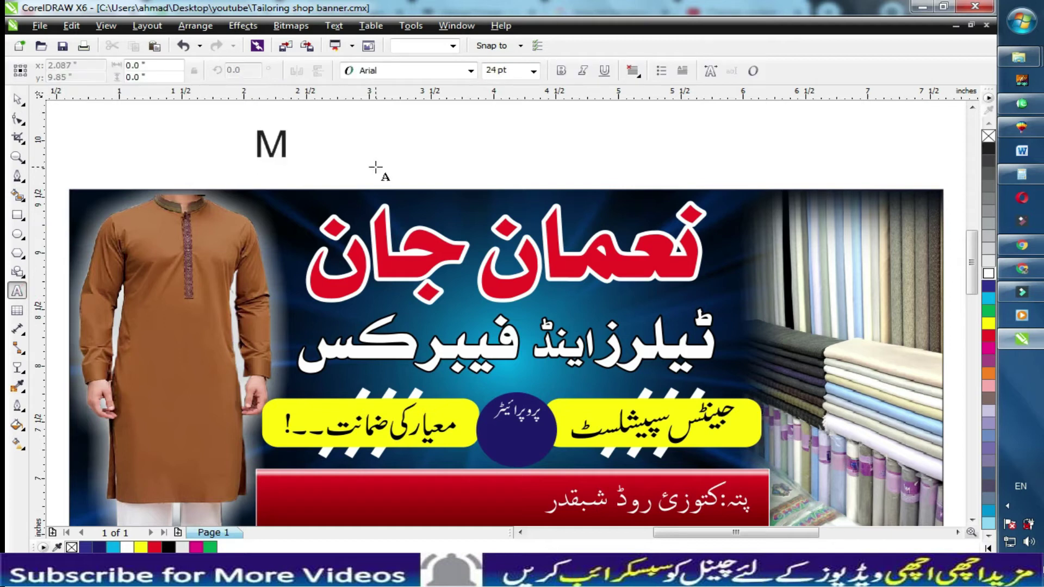
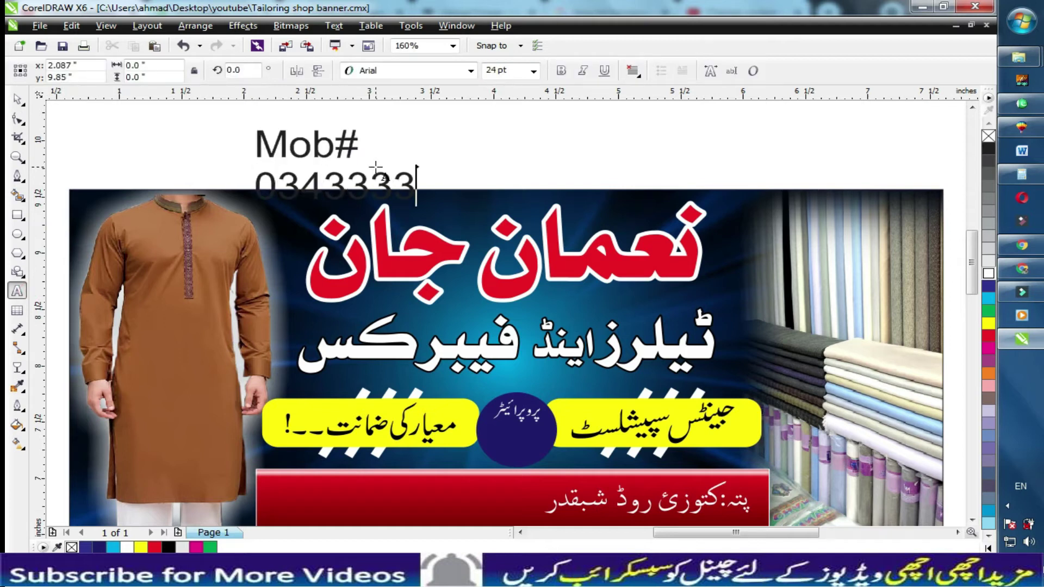
key("ctrl+space")
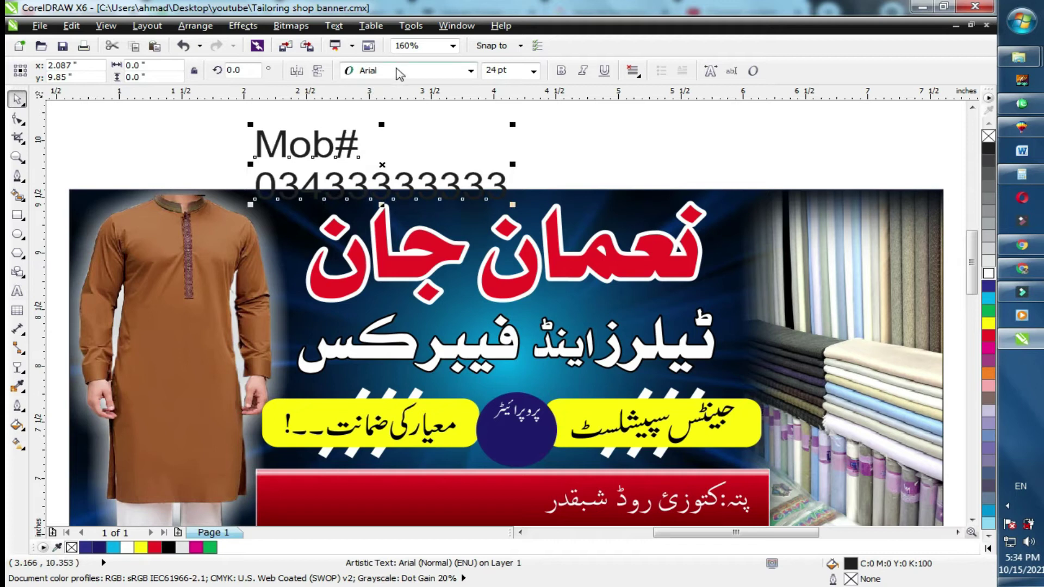
key("ctrl+b")
left_click_drag(434, 185, 554, 459)
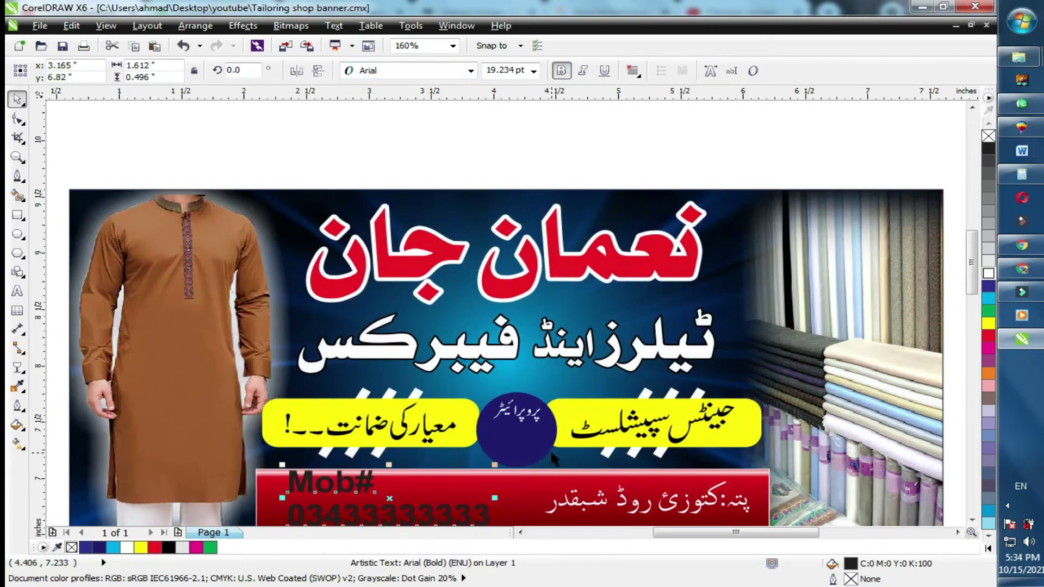
Stretch the mobile number wider across the bar's left side and colour it yellow.
scroll(511, 468, "down", 1)
mouse_move(282, 421)
left_mouse_down()
mouse_move(317, 473)
mouse_move(280, 435)
left_mouse_up()
left_click(492, 486)
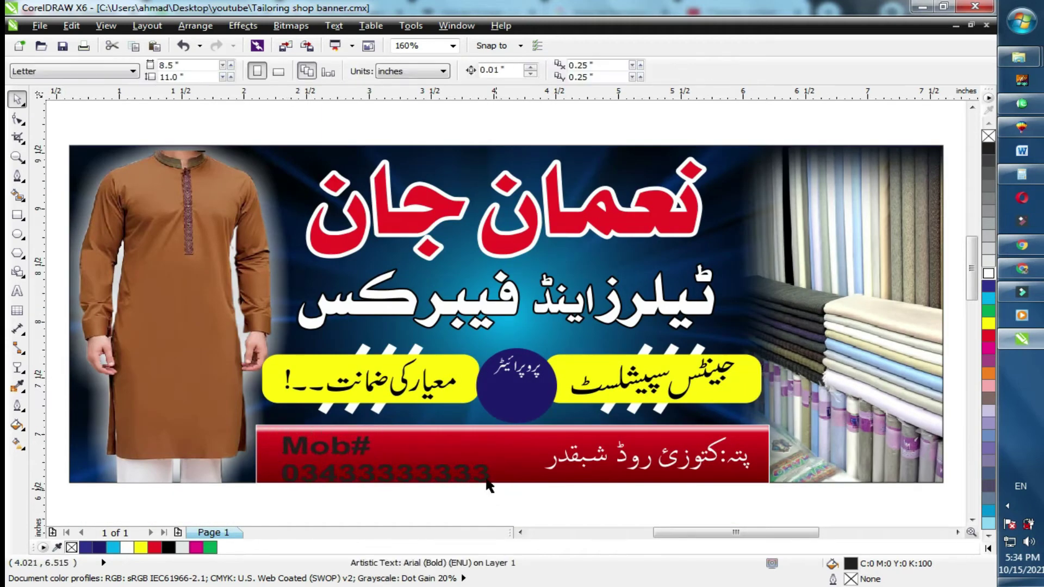
left_click(487, 474)
left_click_drag(490, 457, 517, 457)
left_click(988, 323)
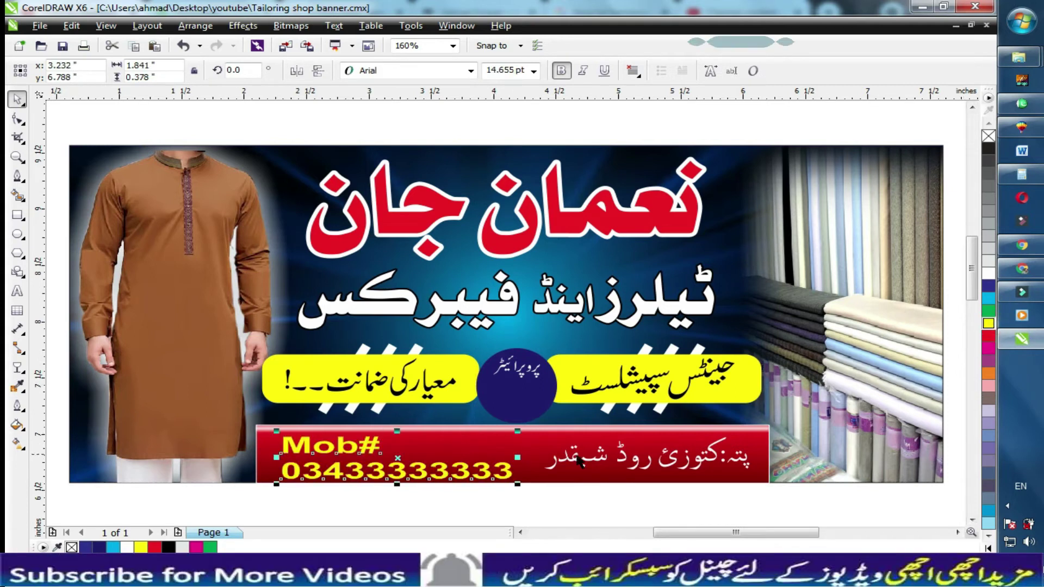
Select the dark blue circle and start editing its fill interactively.
left_click(510, 393)
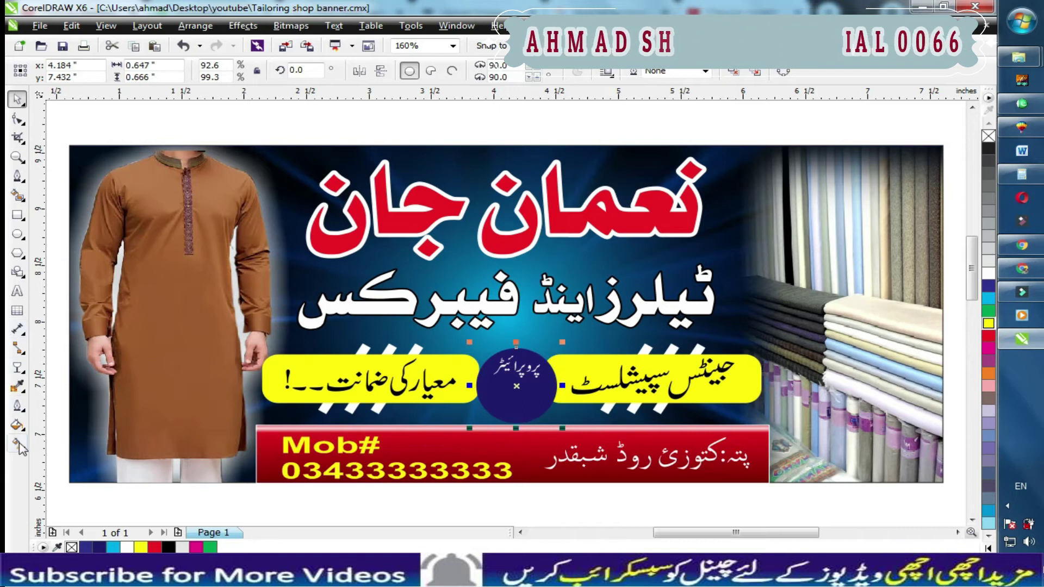
left_click(18, 443)
left_click(521, 354)
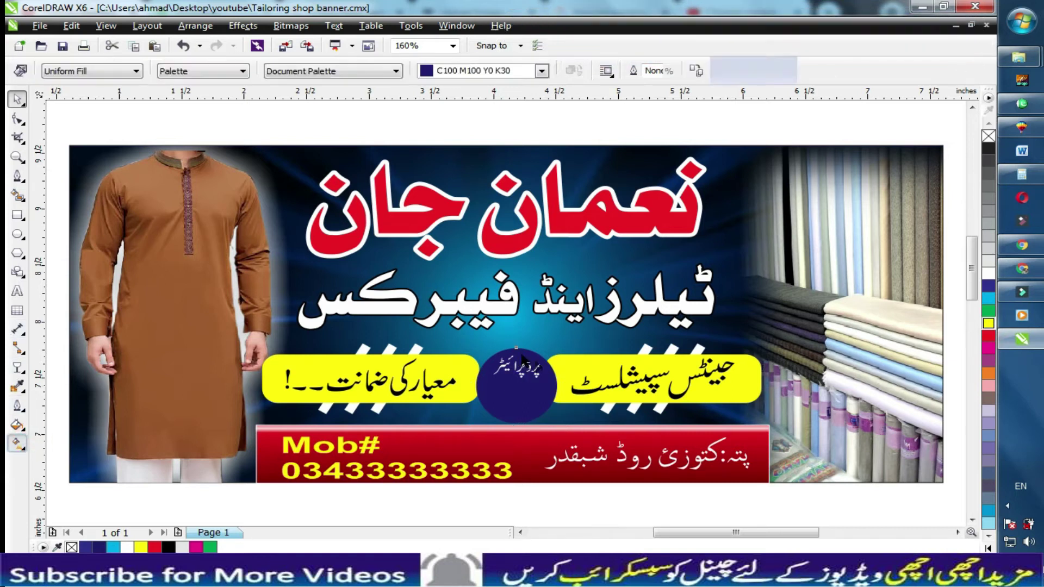
Give the circle a top-to-bottom gradient fading to cyan.
left_click_drag(525, 352, 527, 410)
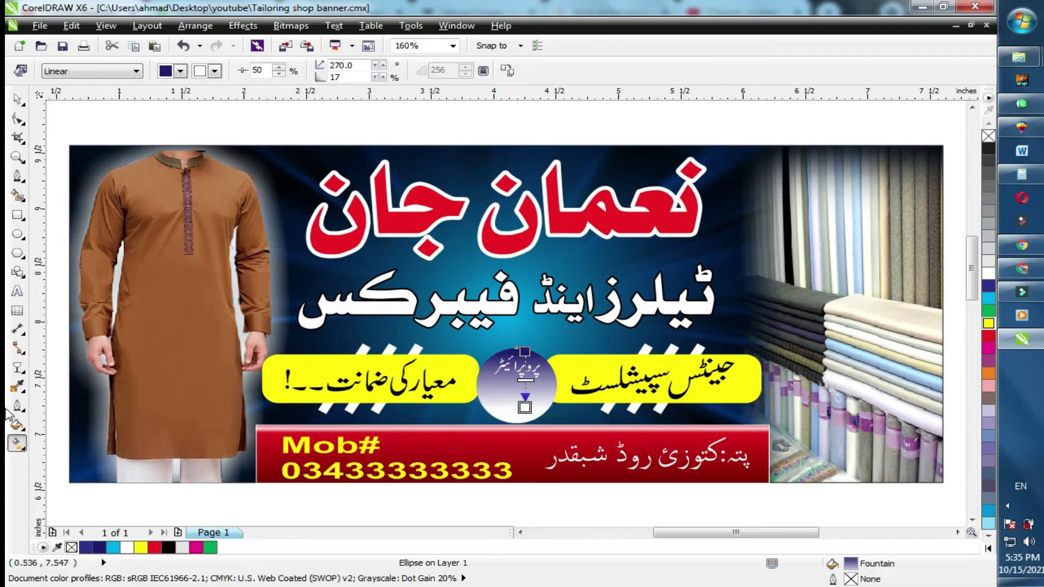
left_click(214, 71)
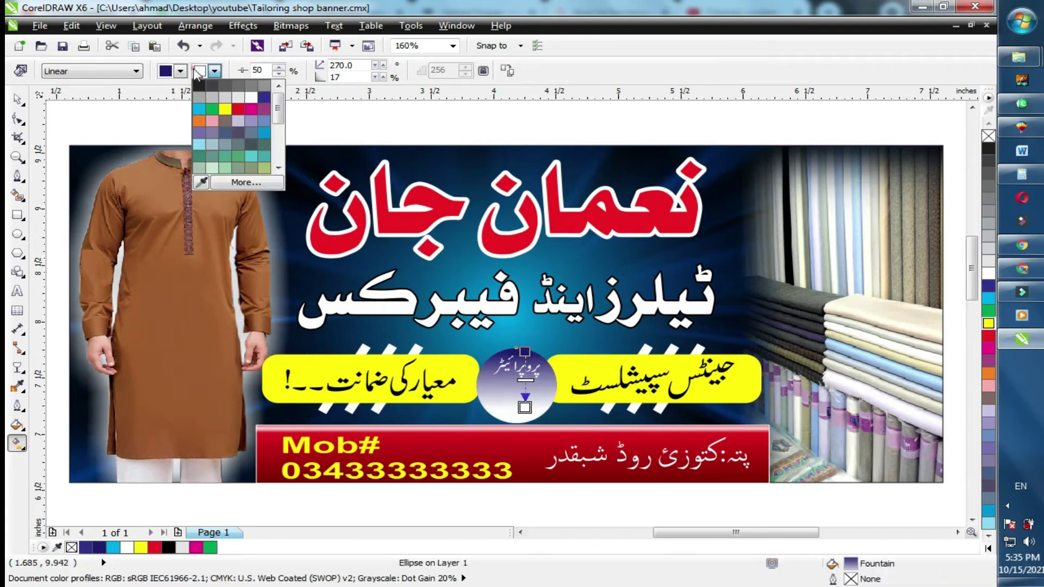
left_click(193, 105)
key("space")
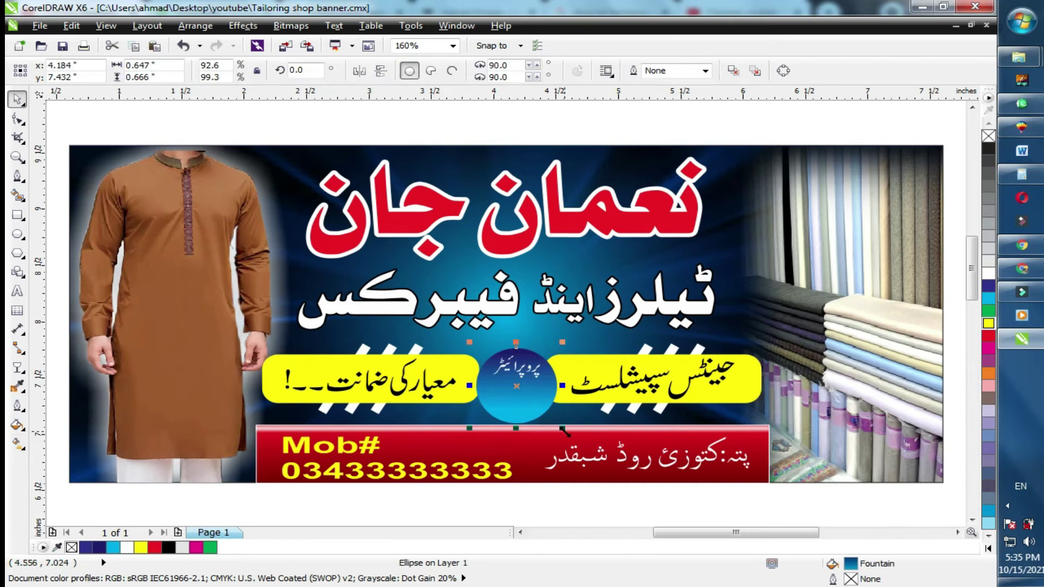
Shrink the circle slightly, mirror it to reverse the gradient, and bring the circle group to the front.
left_click_drag(564, 431, 559, 424)
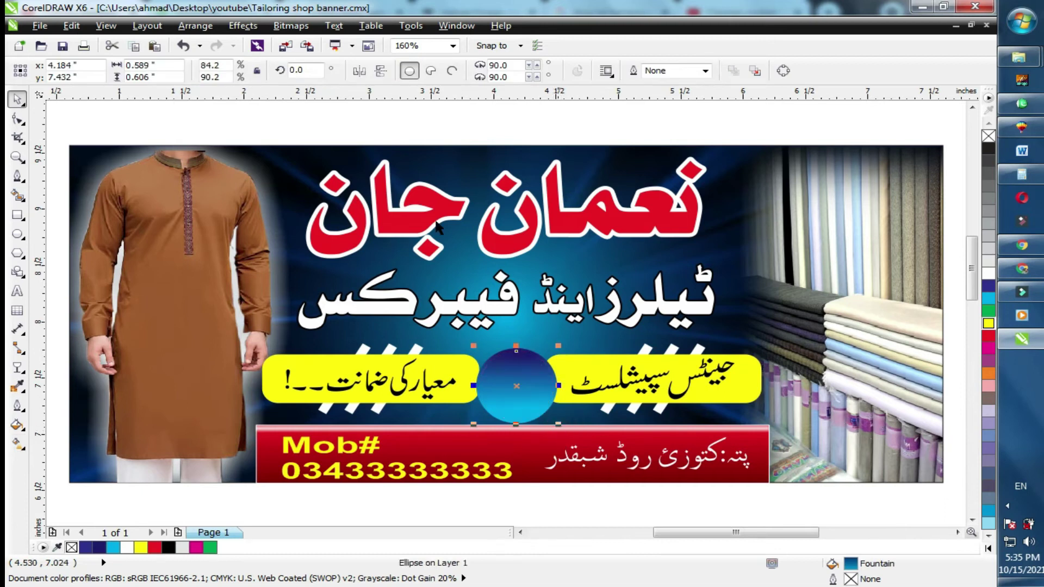
left_click(381, 71)
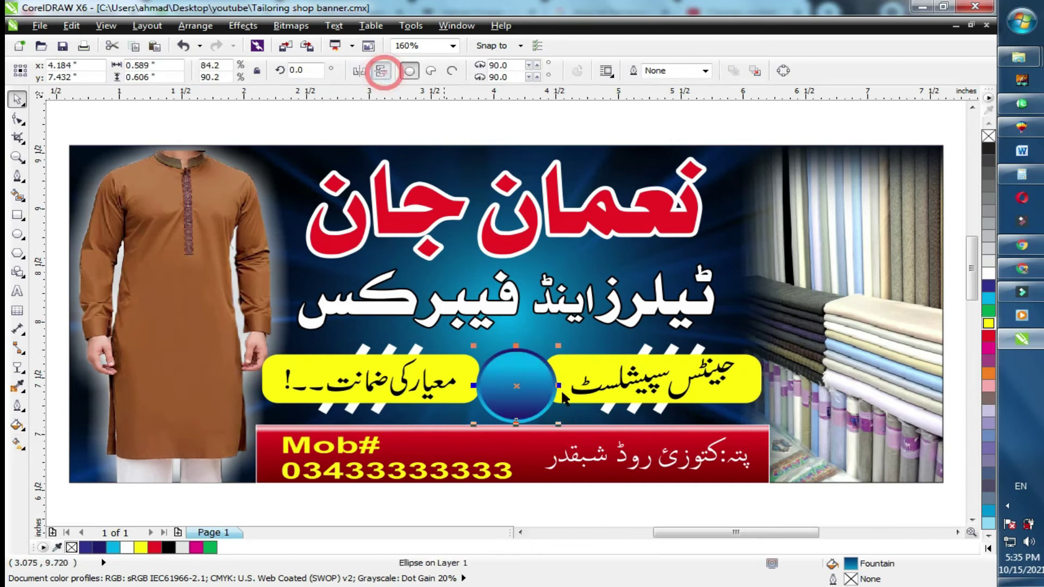
left_click_drag(450, 333, 582, 426)
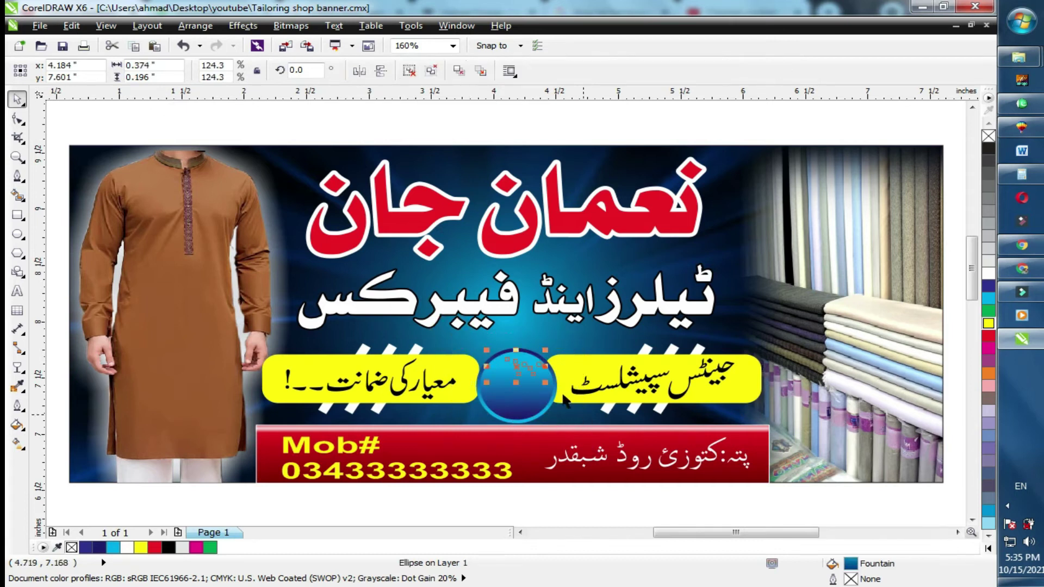
right_click(518, 366)
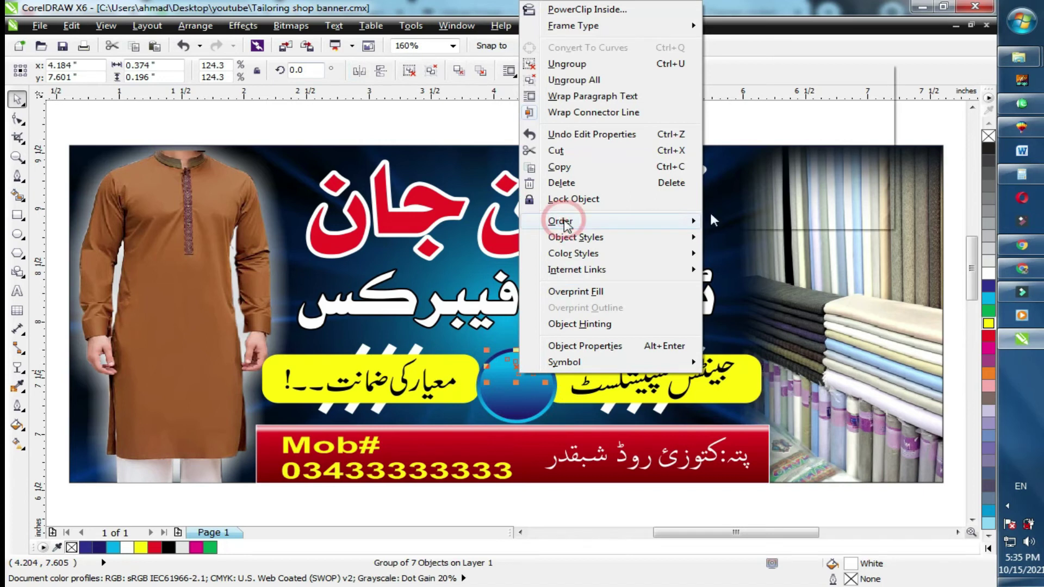
mouse_move(559, 220)
left_click(763, 72)
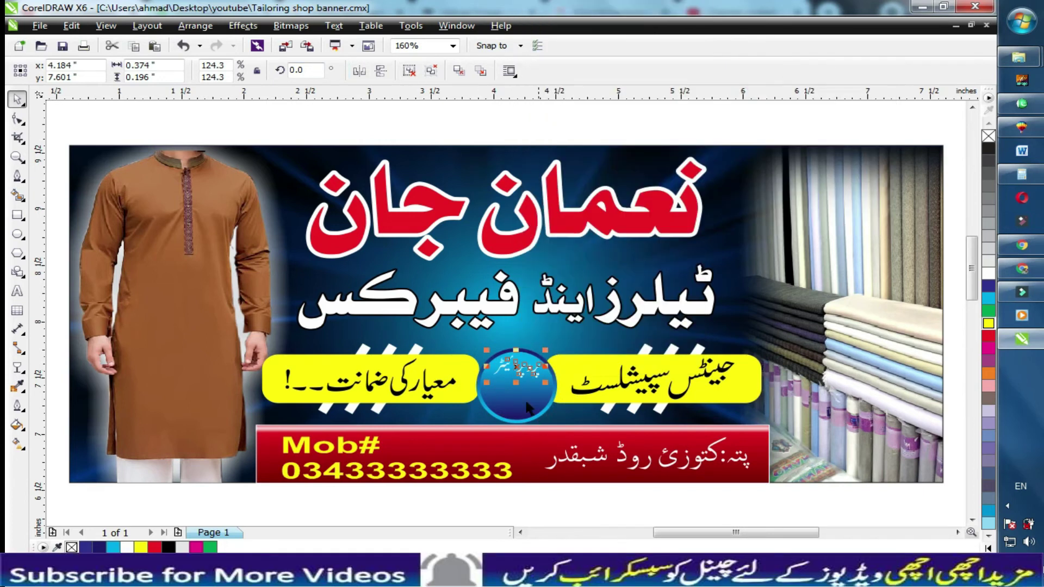
key("Escape")
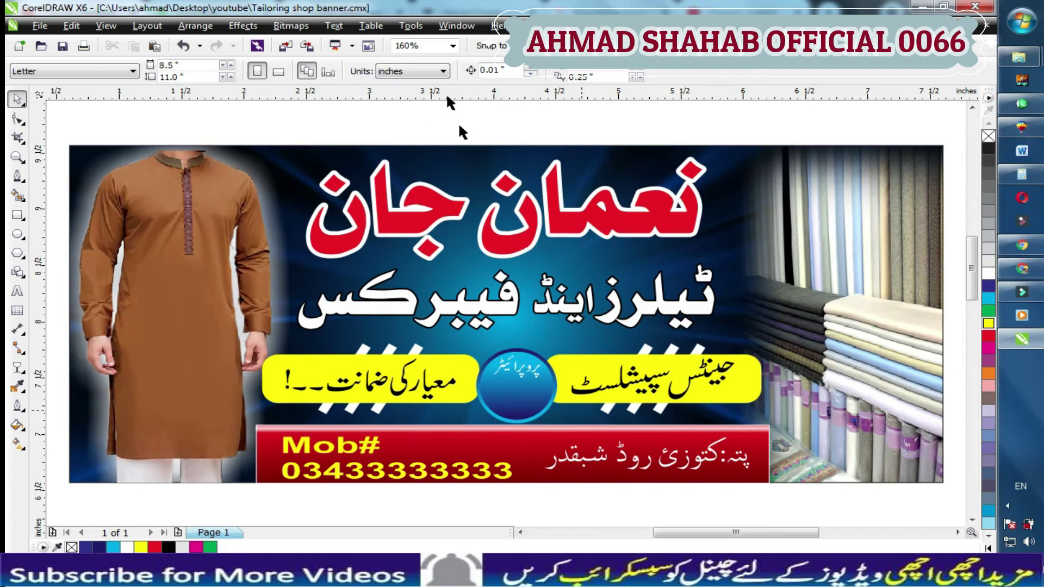
scroll(234, 217, "up", 1)
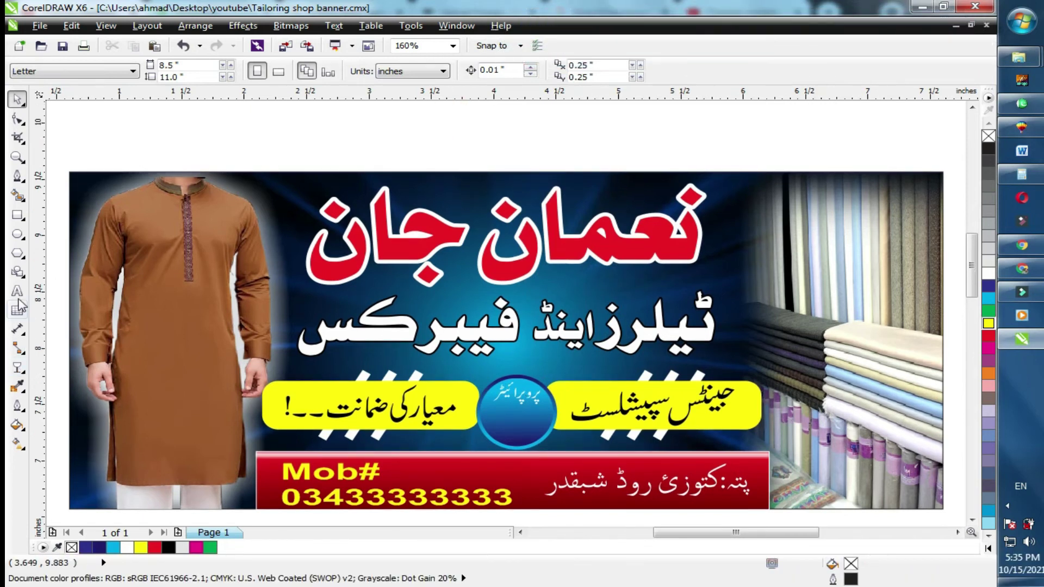
Switch the keyboard to Urdu and type the proprietor's name as a new text line.
left_click(16, 291)
left_click(421, 131)
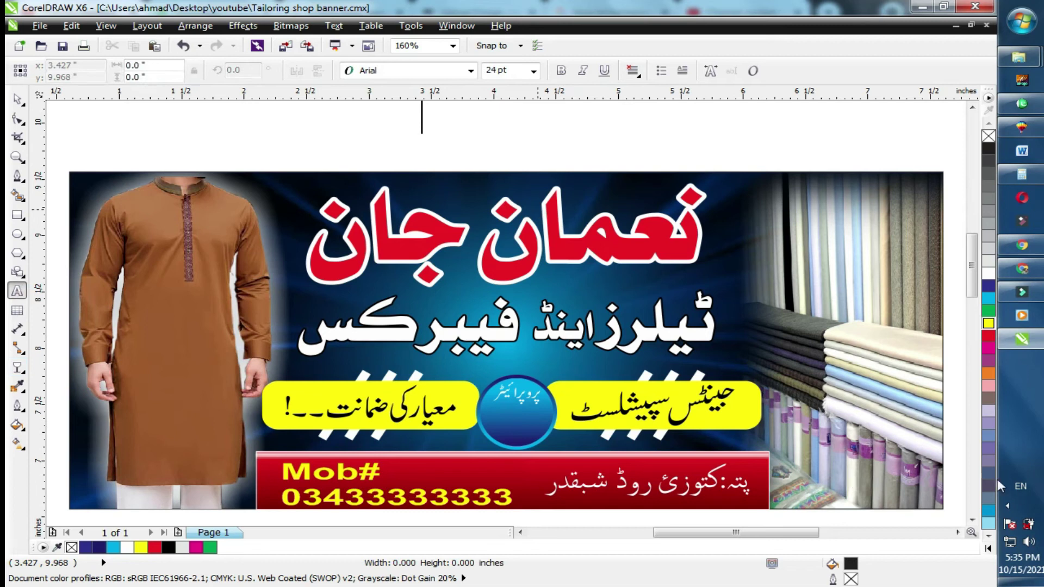
left_click(1016, 487)
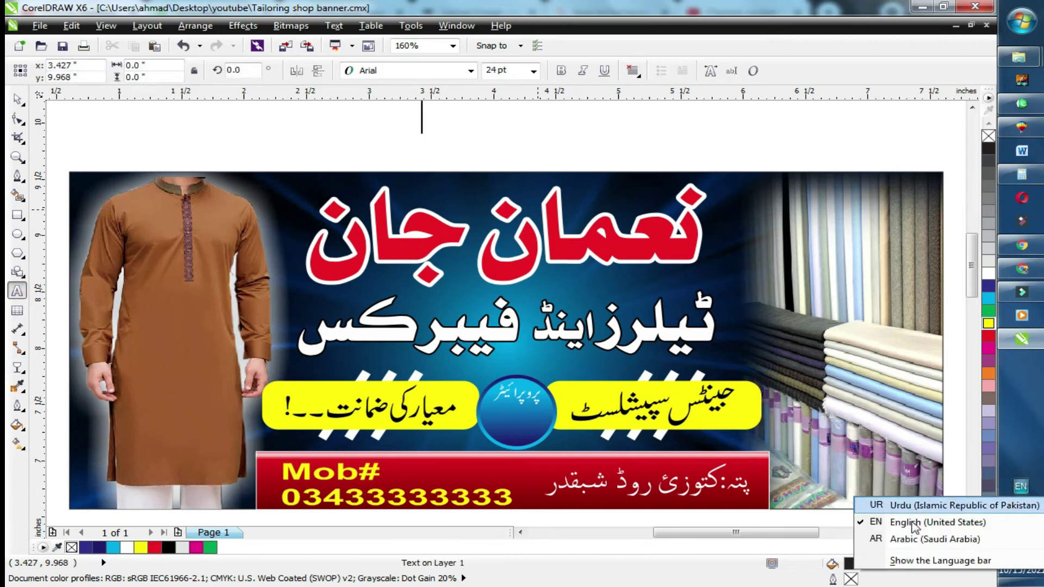
left_click(902, 506)
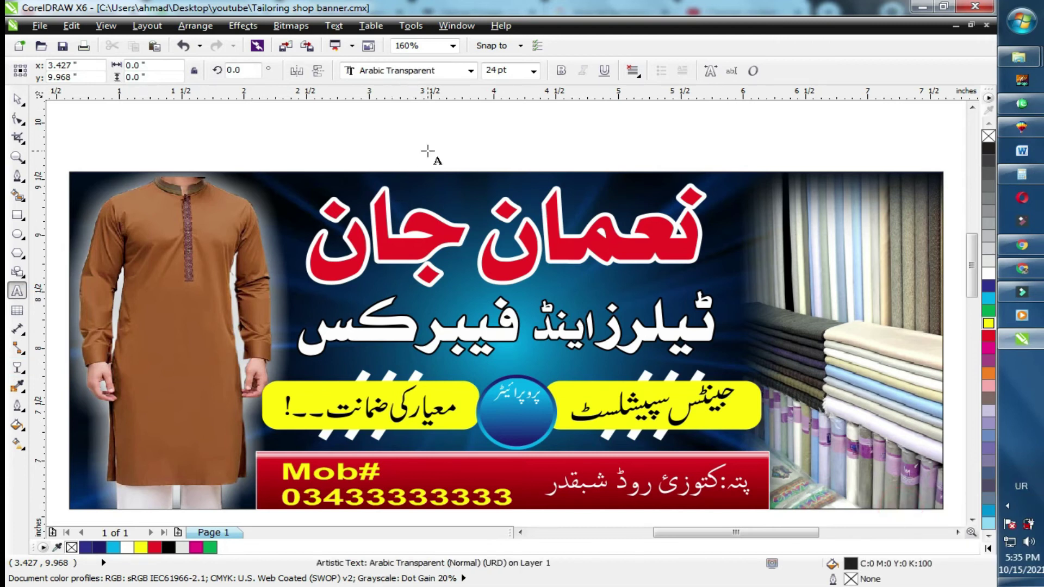
type("نعمان")
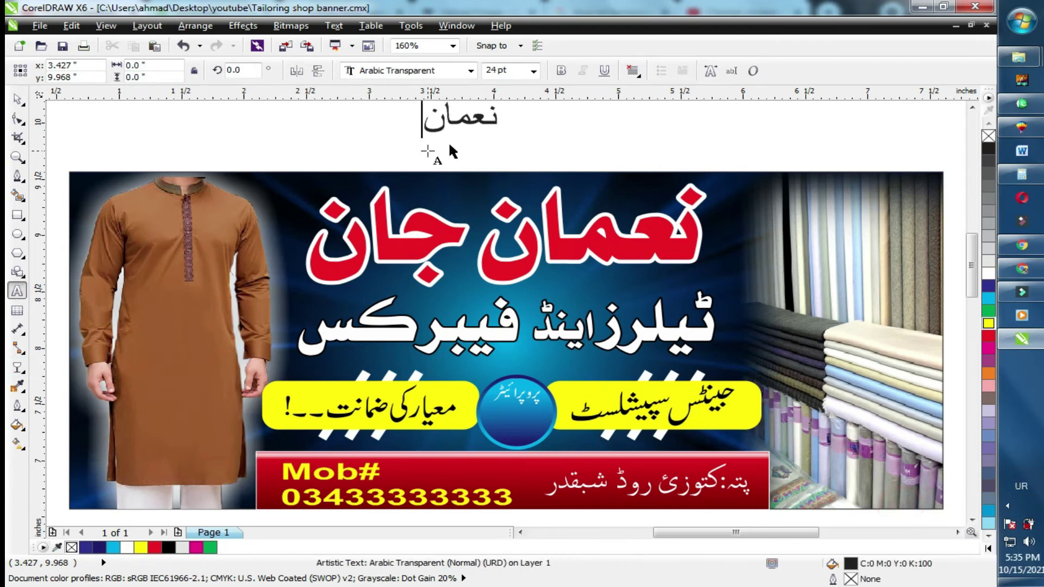
key("ctrl+space")
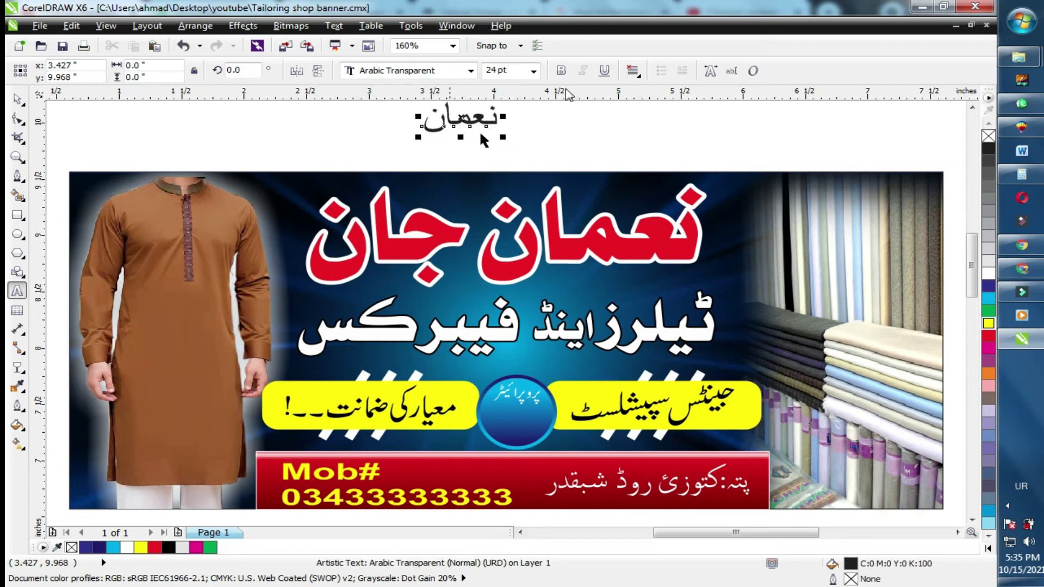
Make the name bold and scale it to about 15 pt inside the blue circle.
left_click(561, 72)
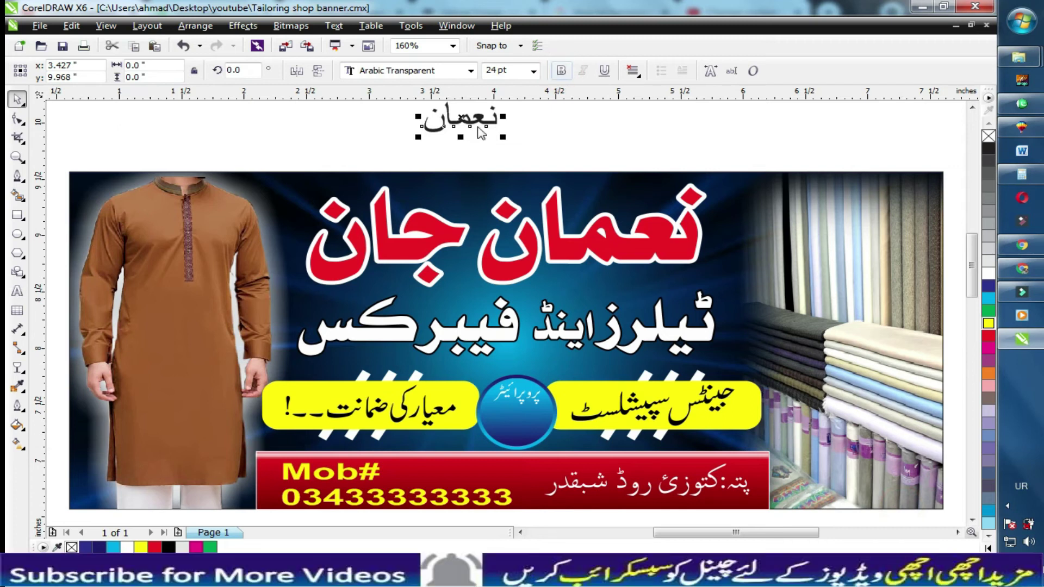
left_click_drag(503, 141, 532, 417)
key("Escape")
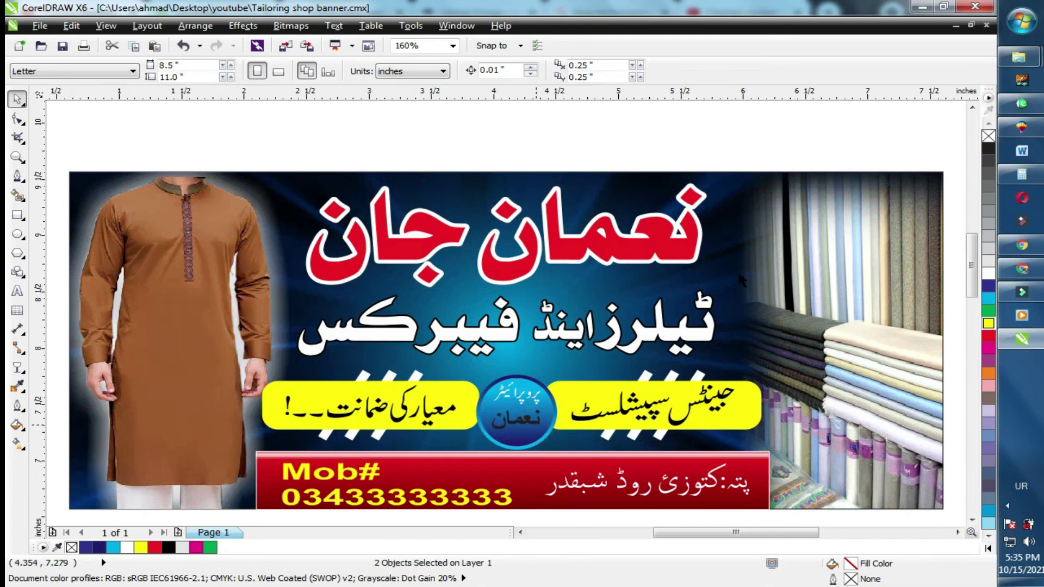
Preview the banner full screen with F9.
left_click(562, 134)
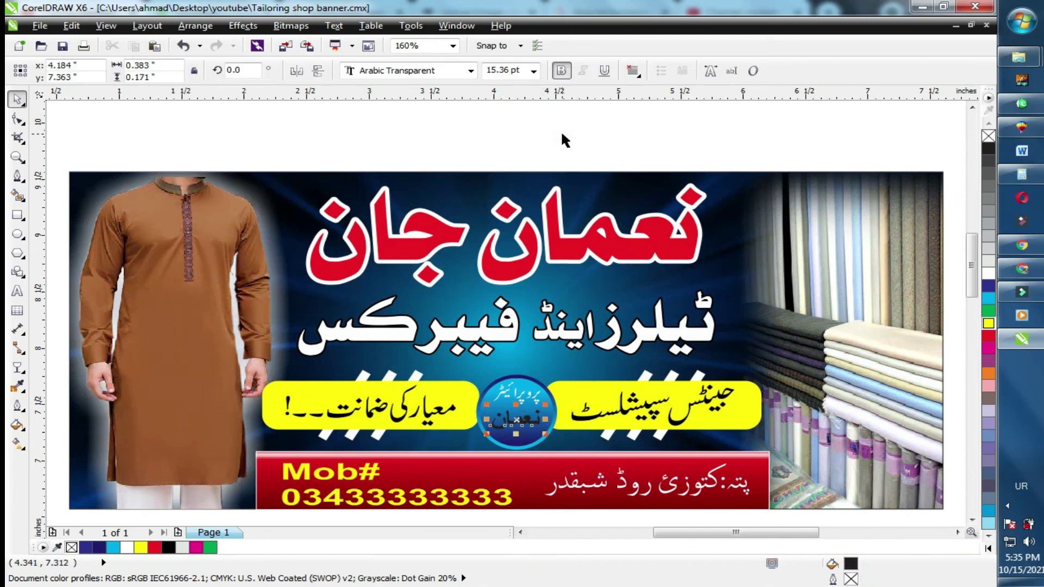
left_click(562, 135)
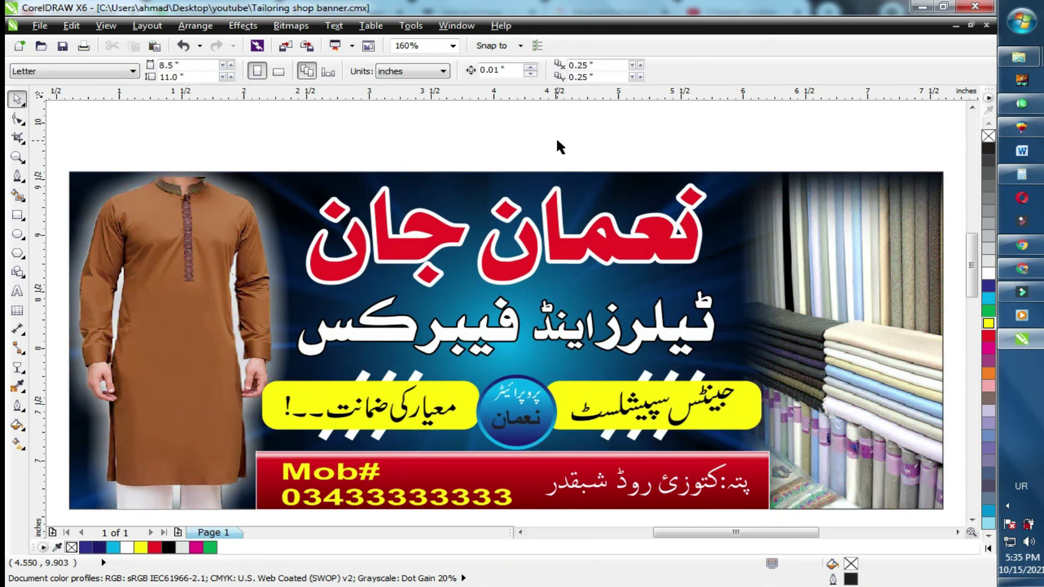
key("F9")
left_click(636, 347)
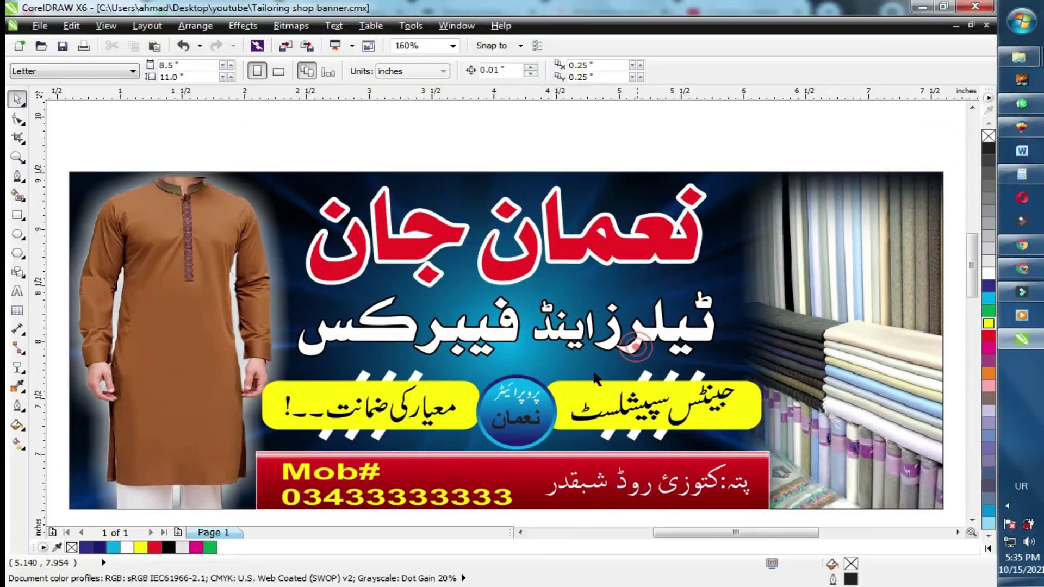
Colour the name inside the blue circle yellow and nudge it slightly upward.
left_click(526, 426)
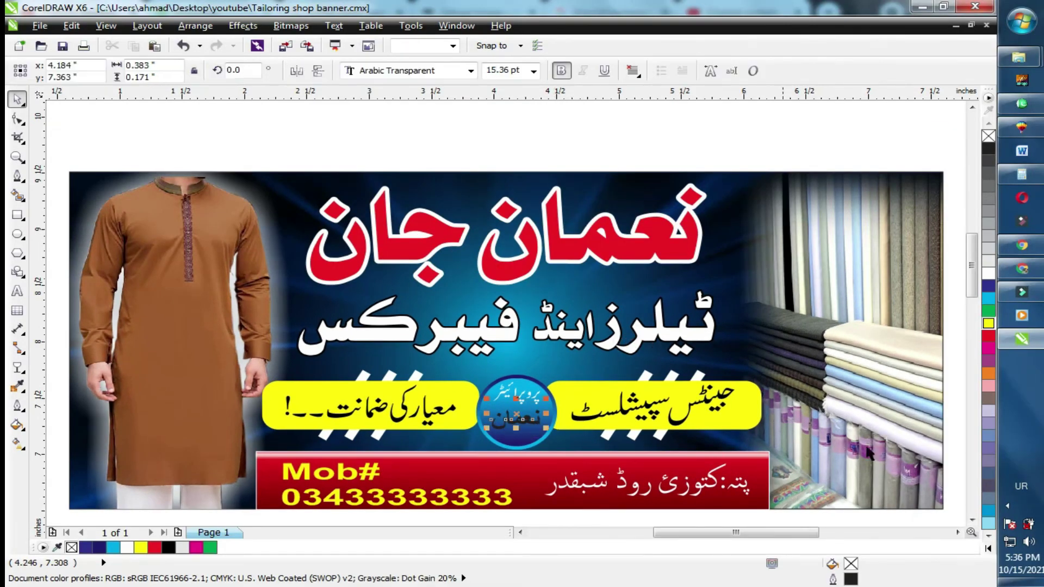
left_click(988, 324)
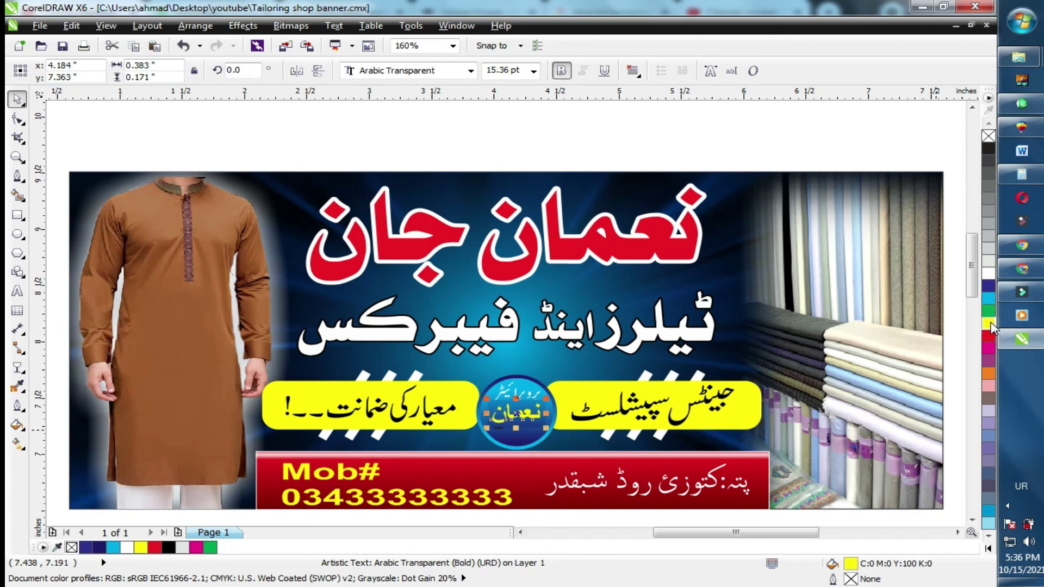
key("Up")
key("Up")
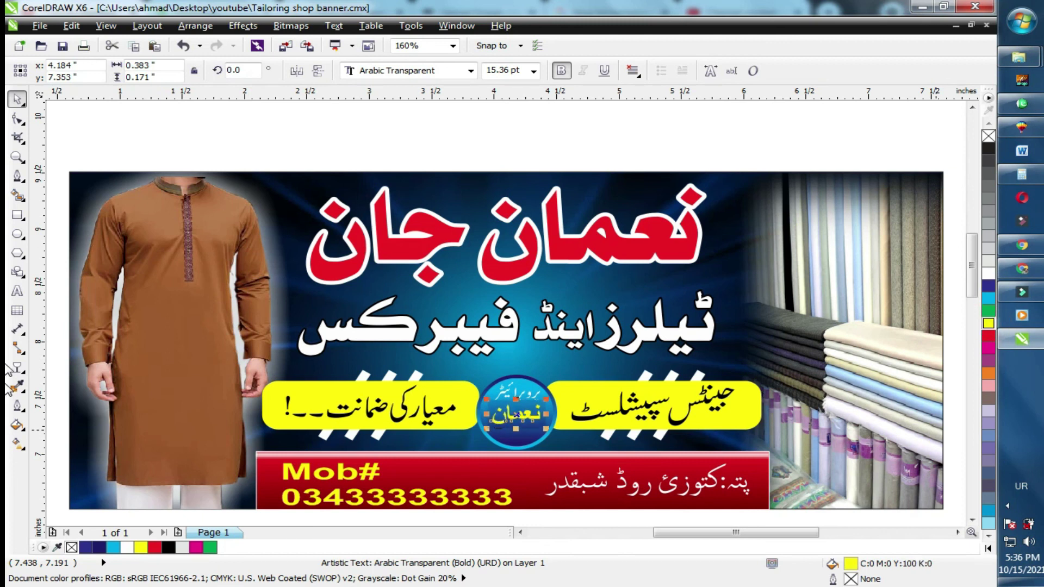
left_click(1008, 507)
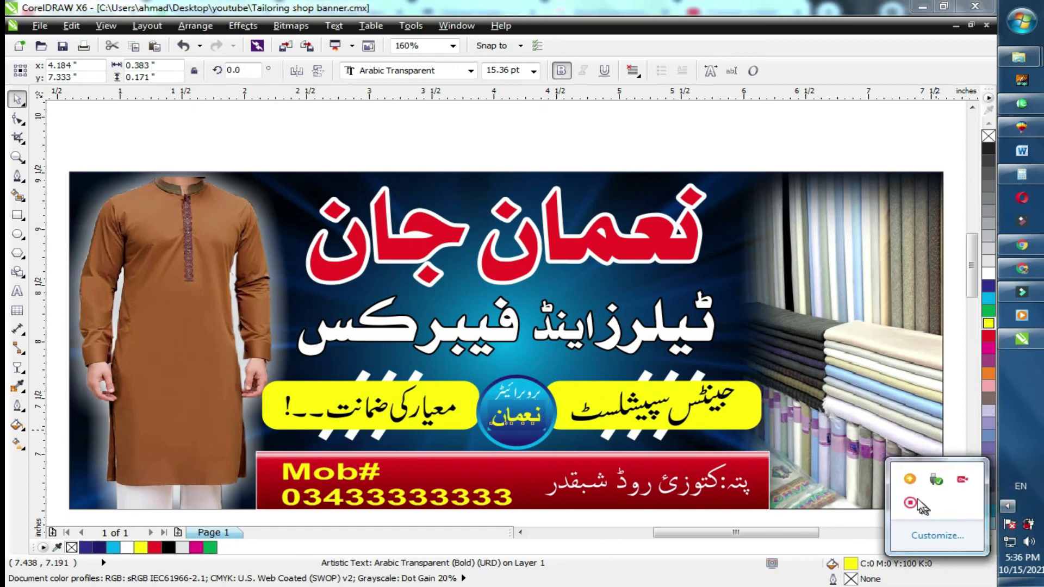
left_click(910, 501)
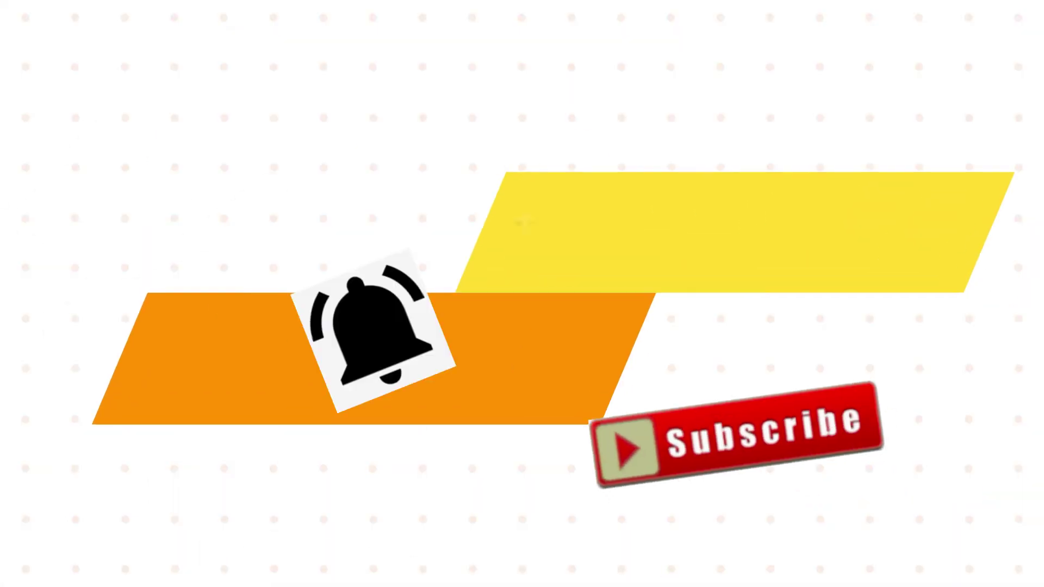